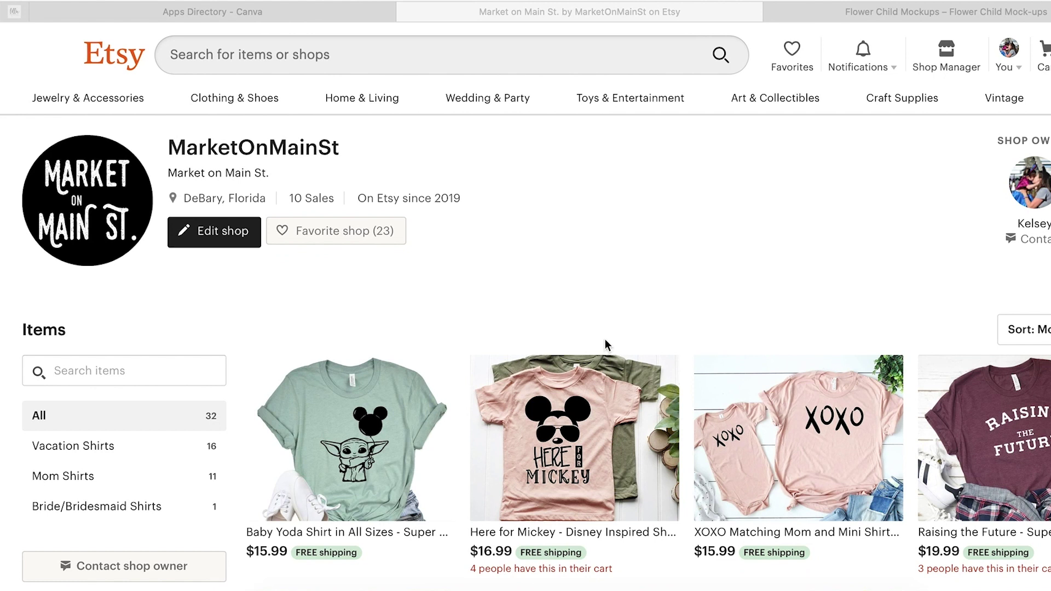
# Step: Browse the MarketOnMainSt t-shirt listings on Etsy, then switch to the Flower Child Mockups tab
pyautogui.scroll(-4, 605, 340)
pyautogui.scroll(-5, 605, 340)
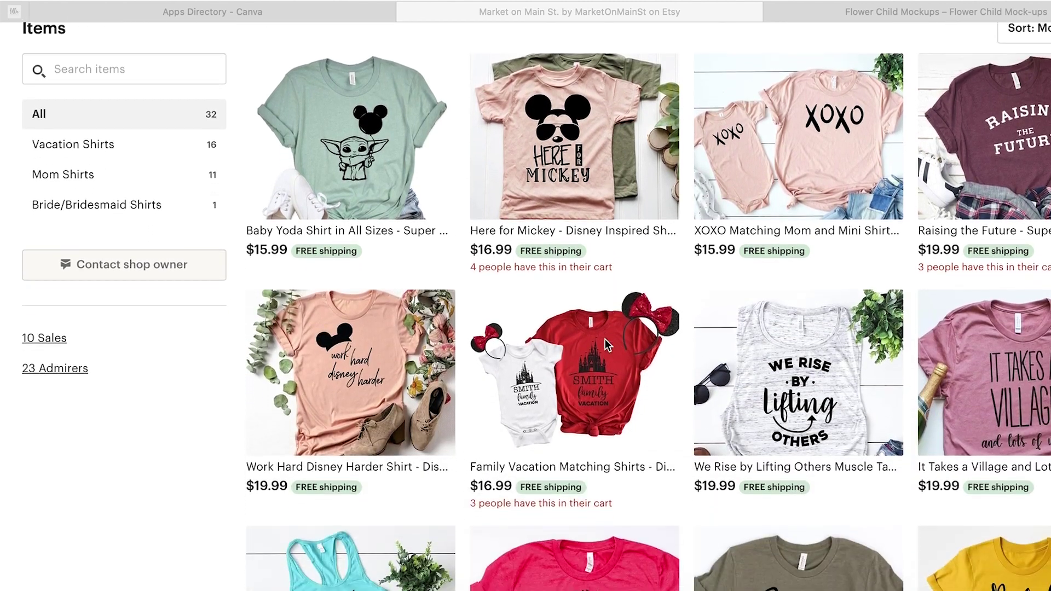
pyautogui.scroll(-1, 606, 344)
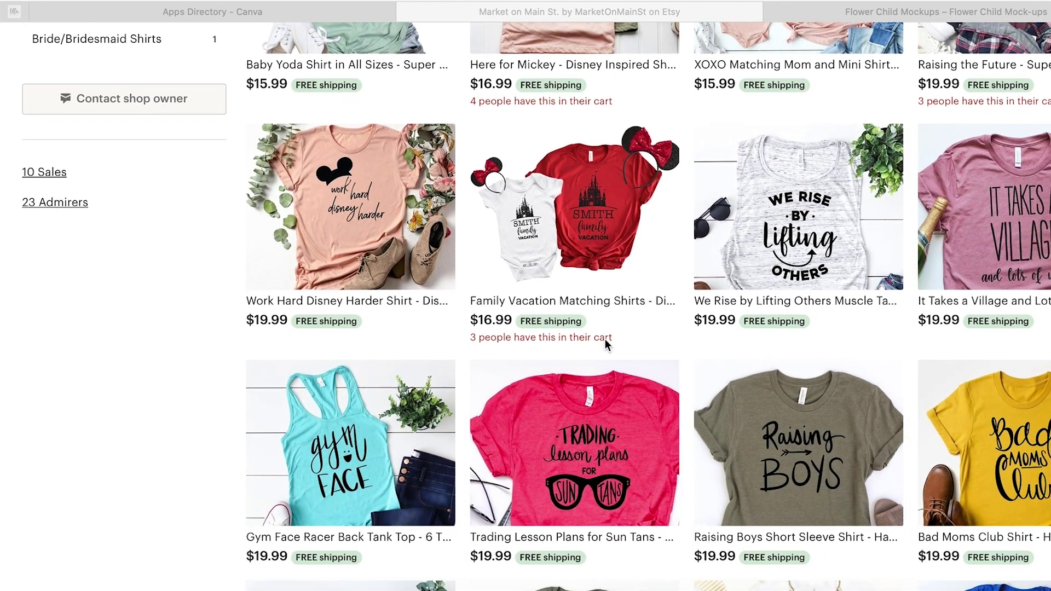
pyautogui.scroll(-4, 606, 340)
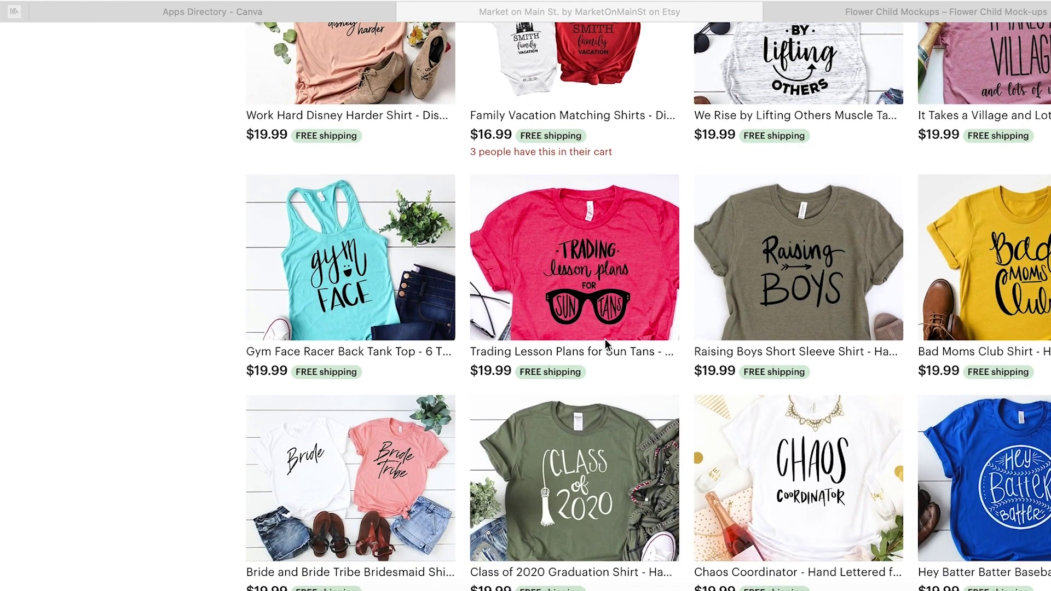
pyautogui.scroll(-4, 605, 341)
pyautogui.scroll(-1, 606, 343)
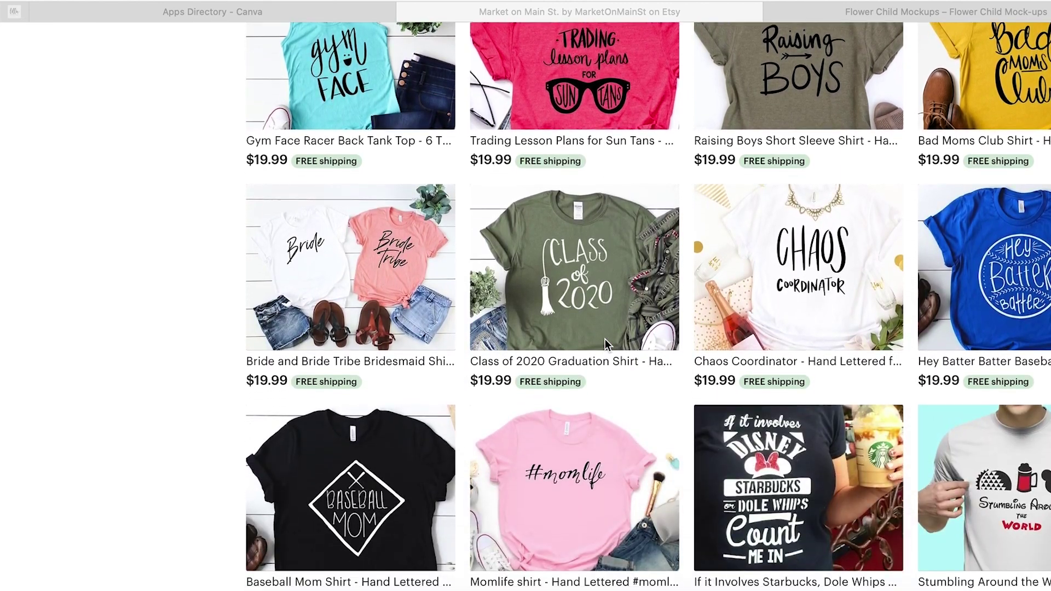
pyautogui.scroll(-4, 605, 340)
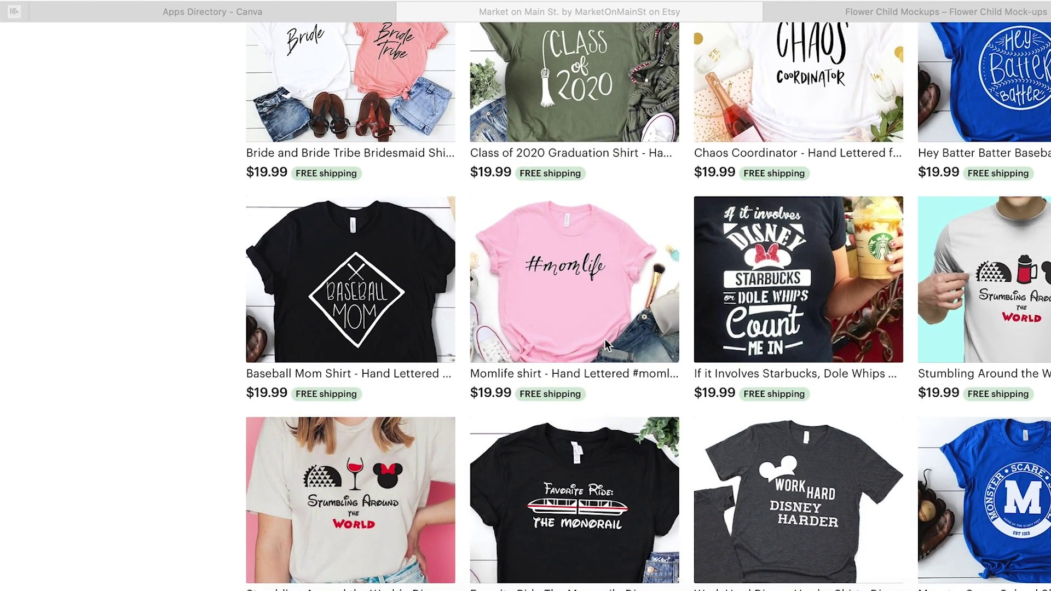
pyautogui.scroll(18, 605, 344)
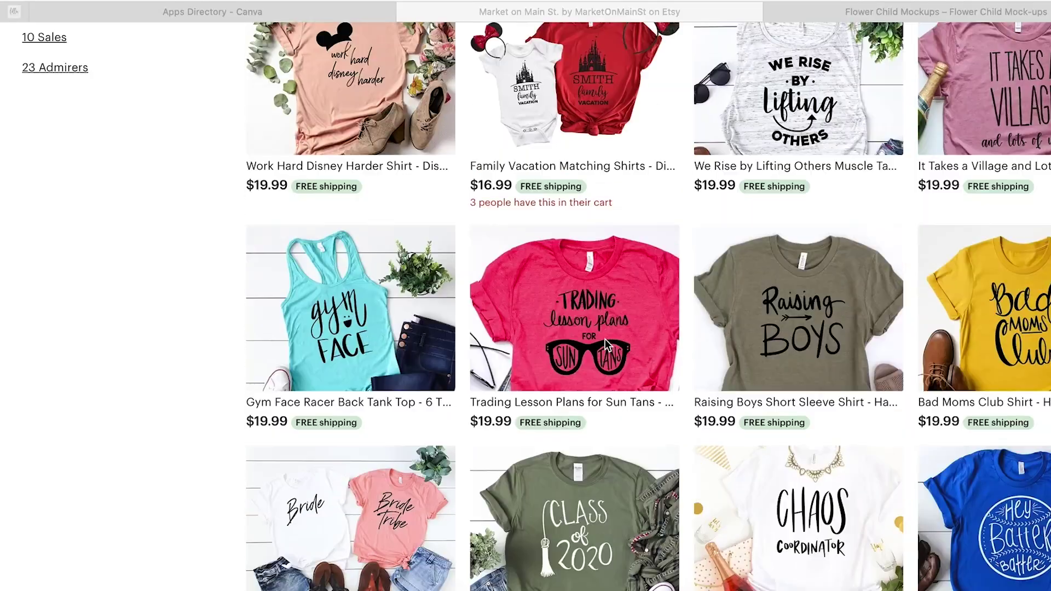
pyautogui.scroll(2, 605, 340)
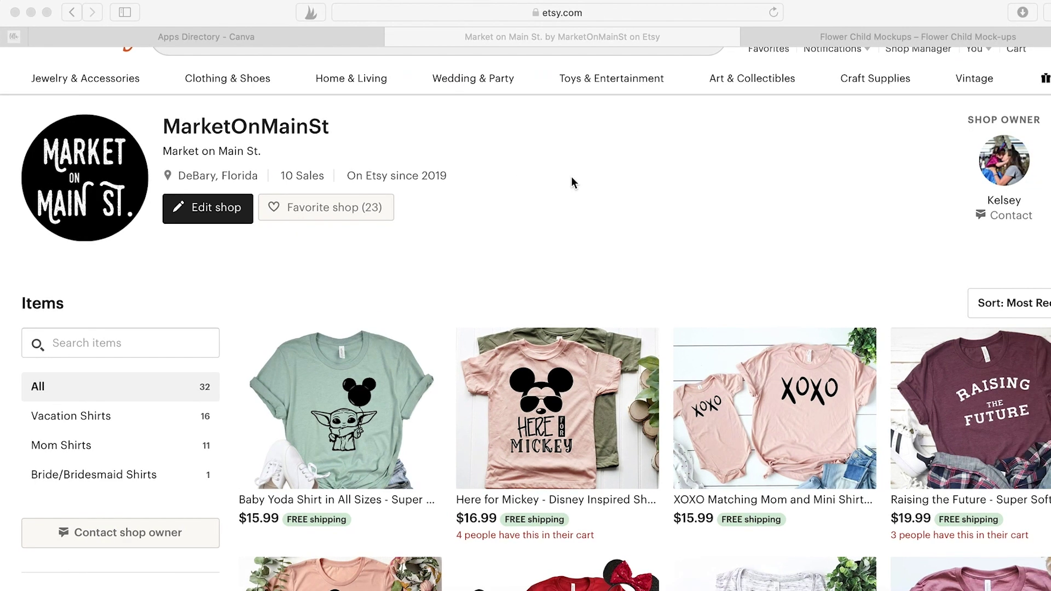
pyautogui.click(862, 34)
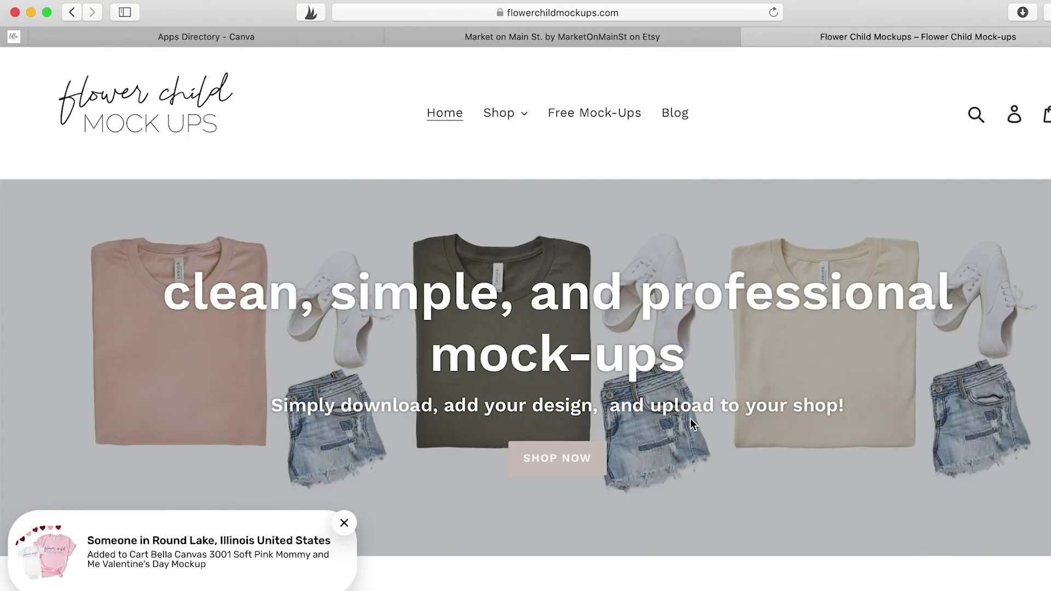
# Step: Dismiss the recent-purchase notification and scroll the homepage to the best-selling section
pyautogui.click(343, 523)
pyautogui.scroll(-3, 504, 541)
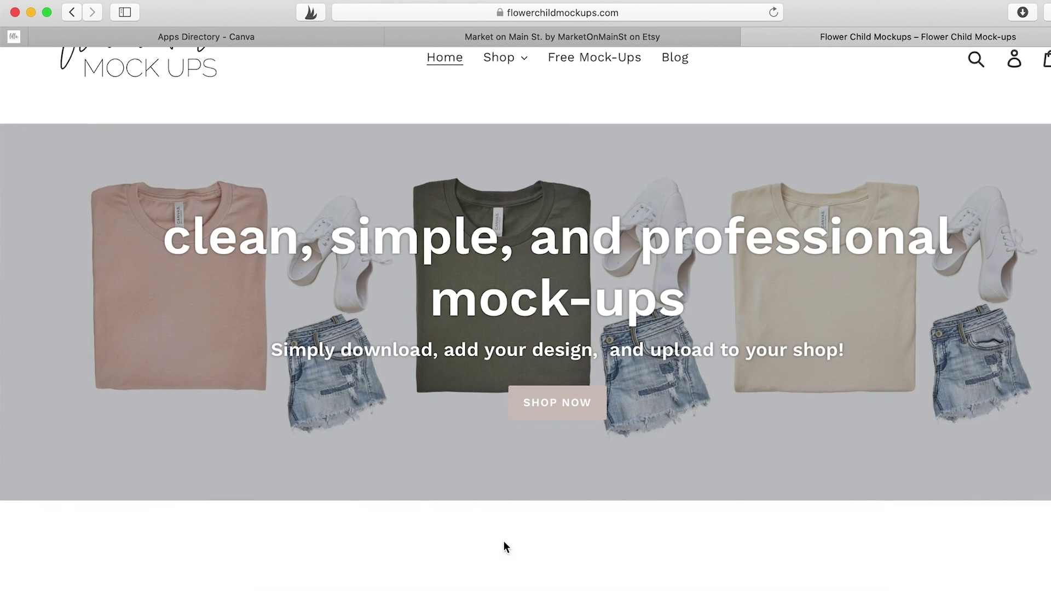
pyautogui.scroll(-6, 504, 540)
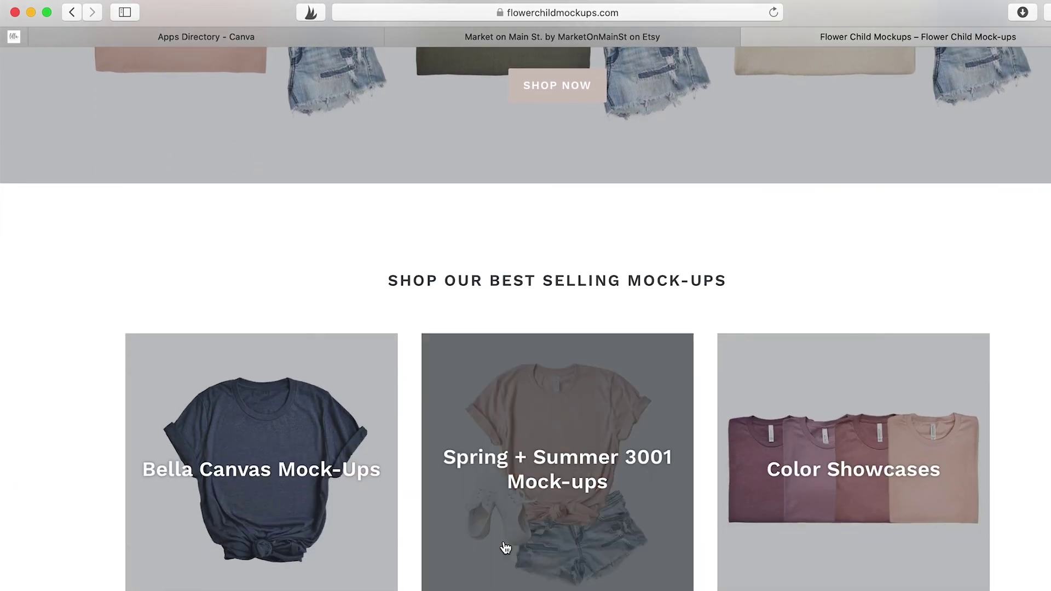
pyautogui.scroll(-4, 957, 465)
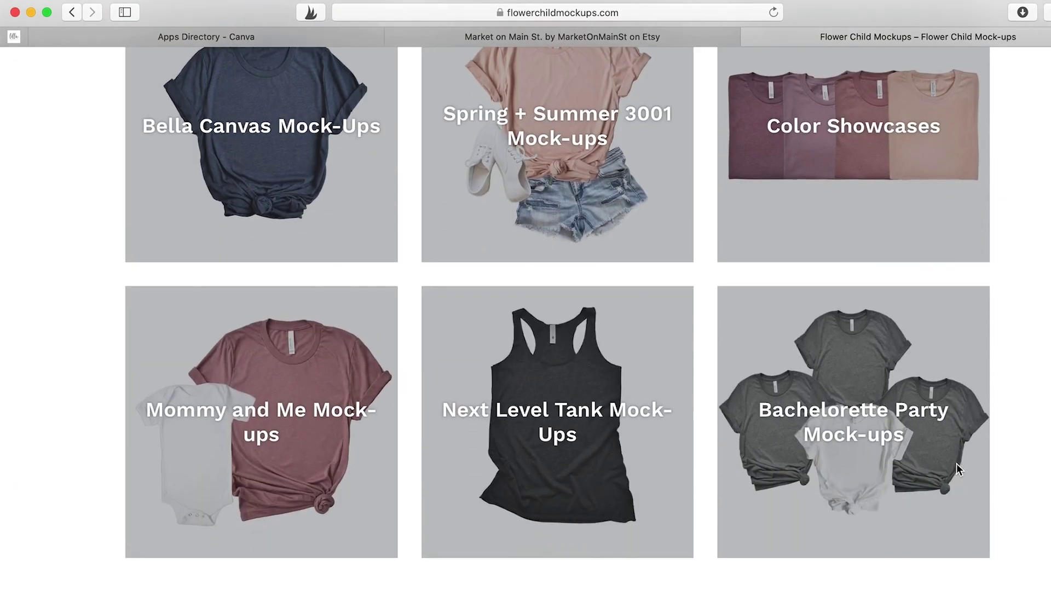
pyautogui.scroll(2, 958, 471)
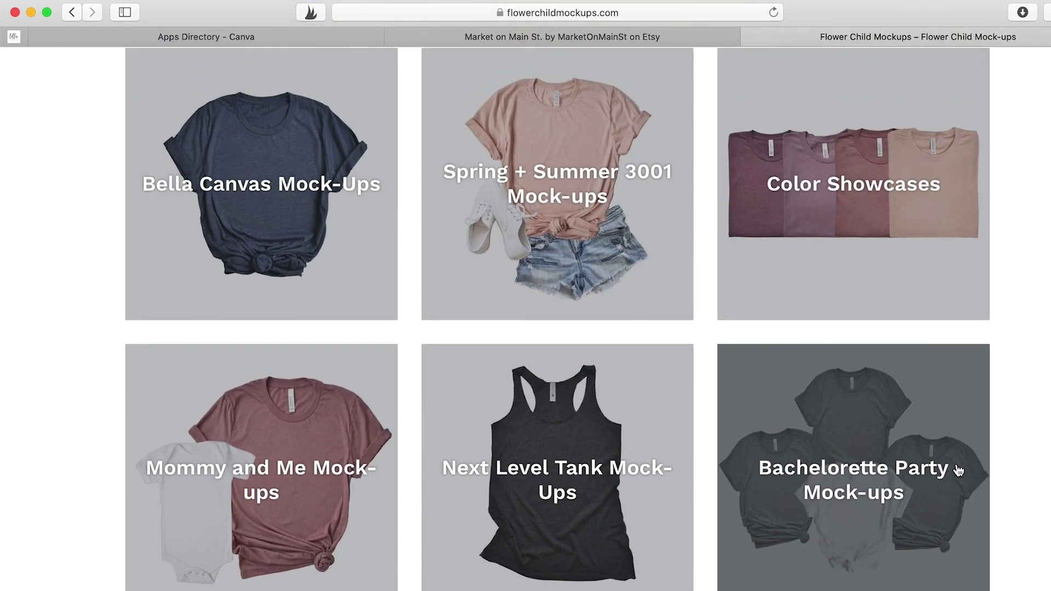
pyautogui.scroll(2, 871, 432)
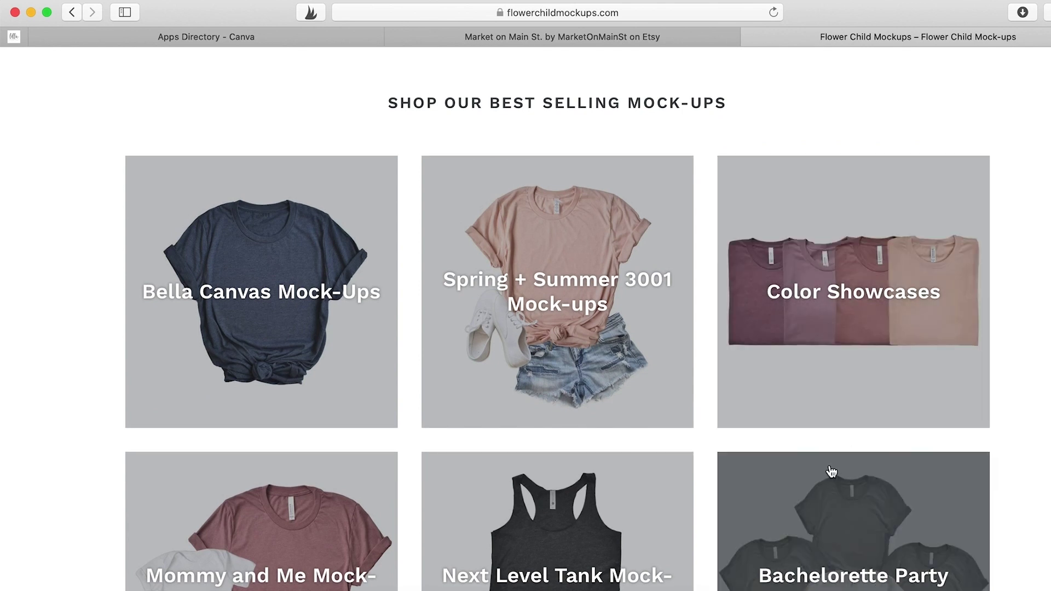
# Step: Open the Bella Canvas Mock-Ups collection and browse its $3.00 sale shirt mockups
pyautogui.click(354, 364)
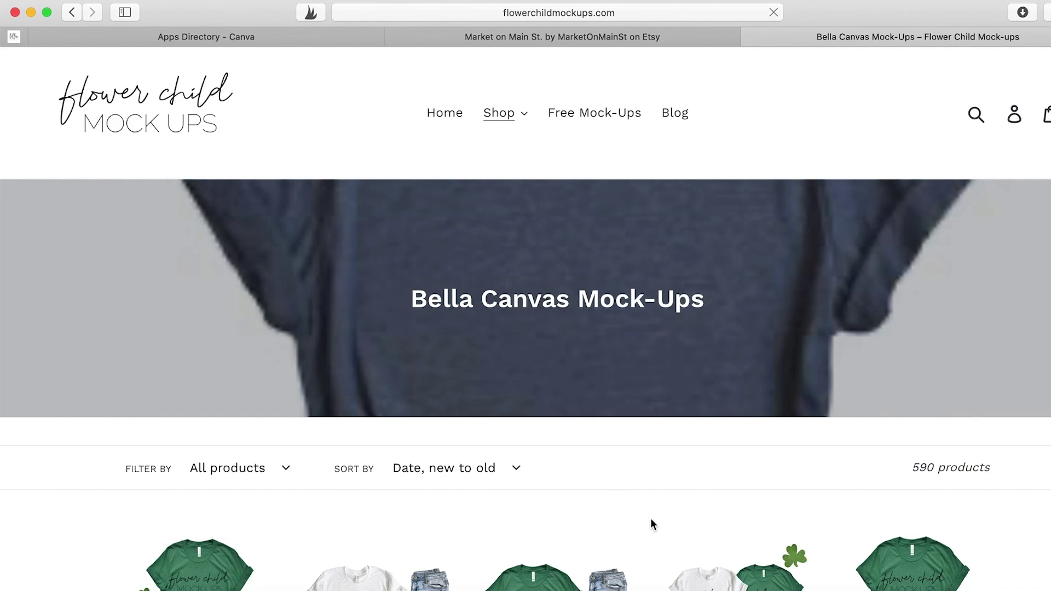
pyautogui.scroll(-4, 652, 519)
pyautogui.scroll(-4, 652, 519)
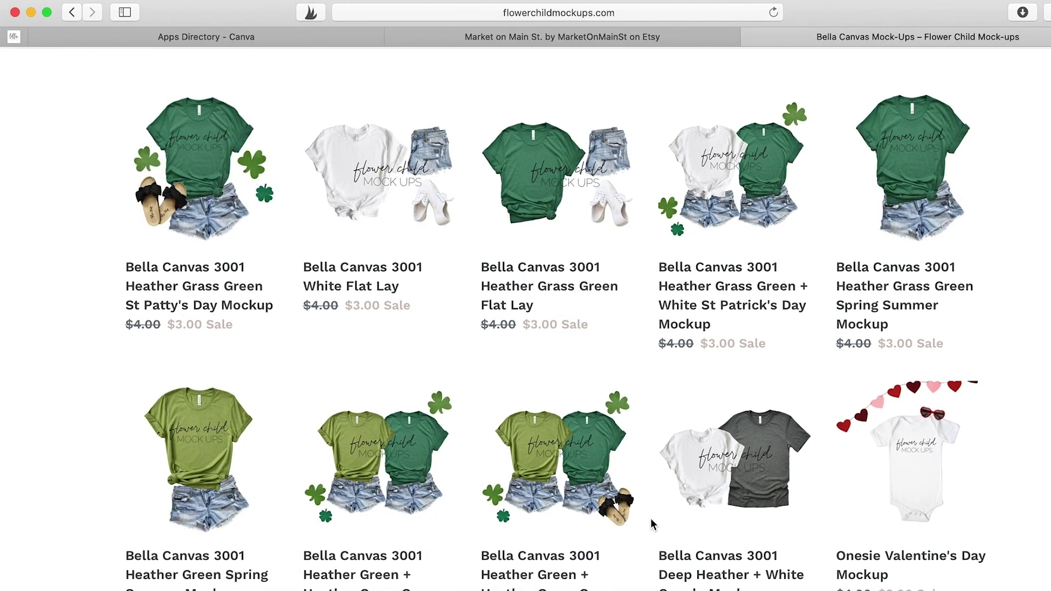
pyautogui.scroll(-12, 652, 524)
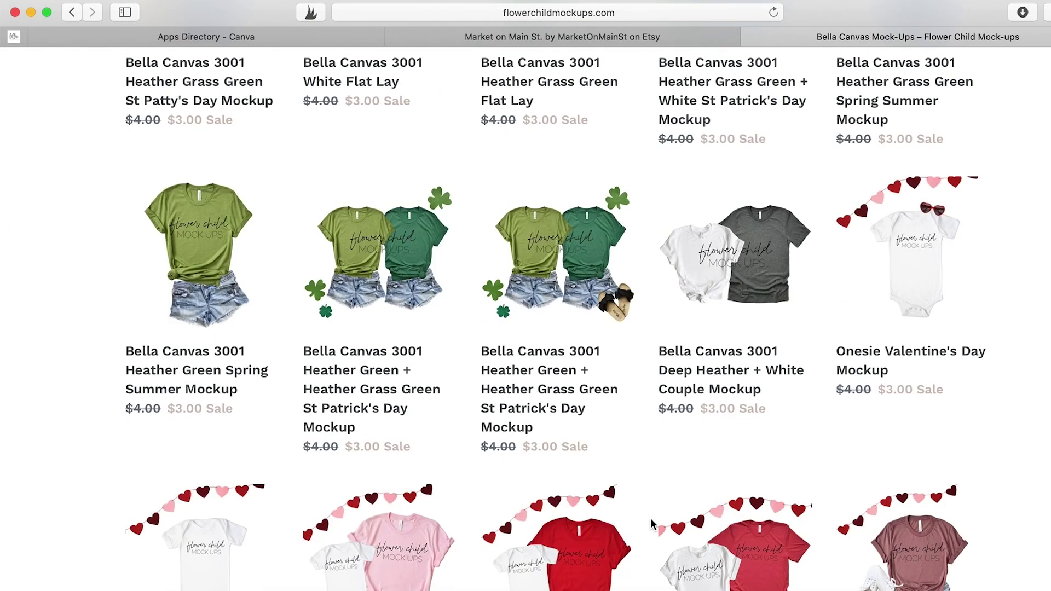
pyautogui.scroll(-10, 652, 523)
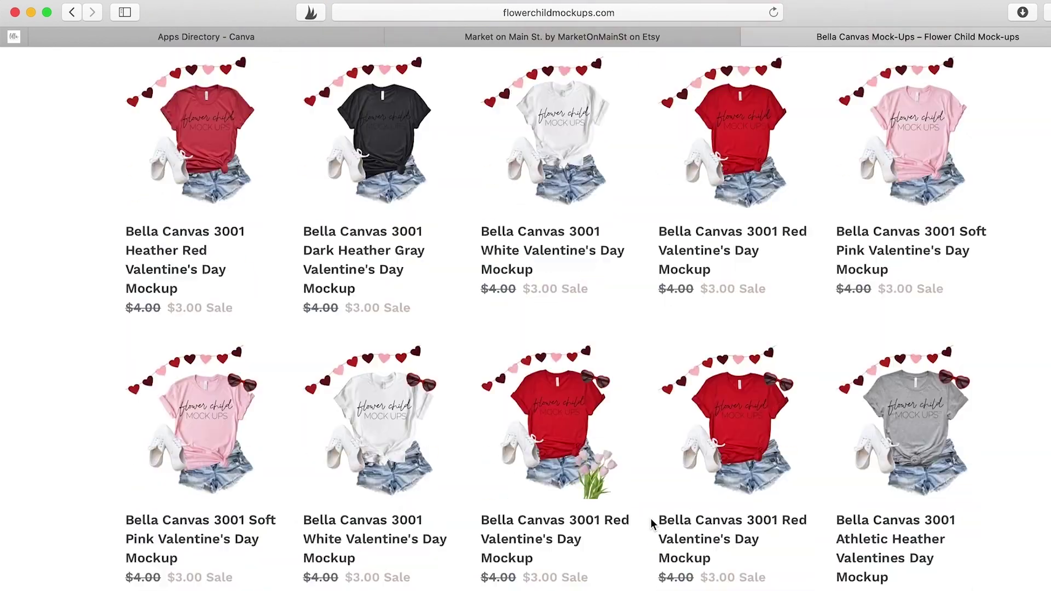
pyautogui.scroll(-5, 651, 523)
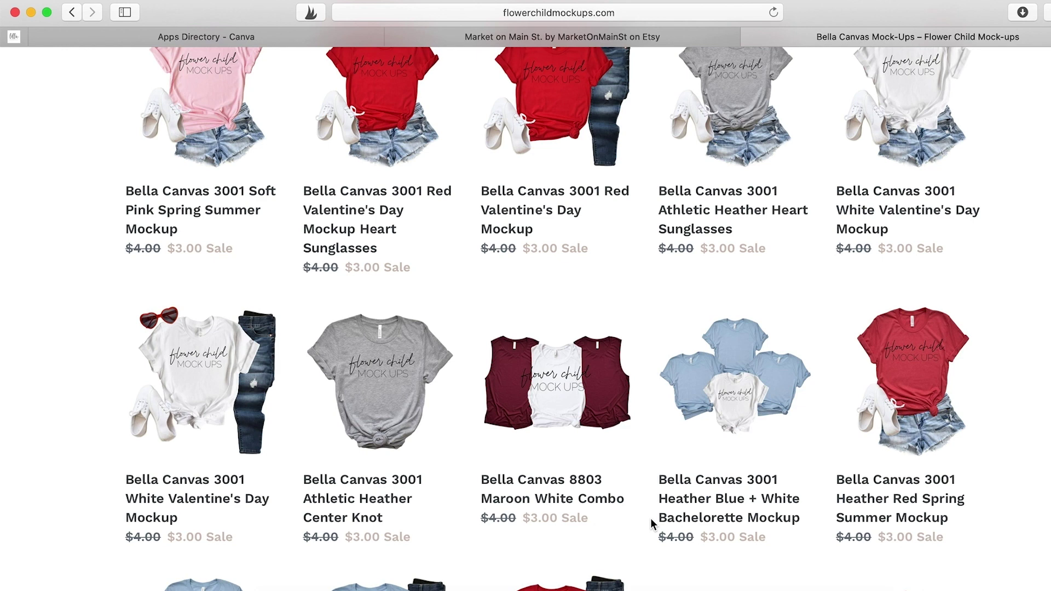
pyautogui.scroll(-3, 651, 518)
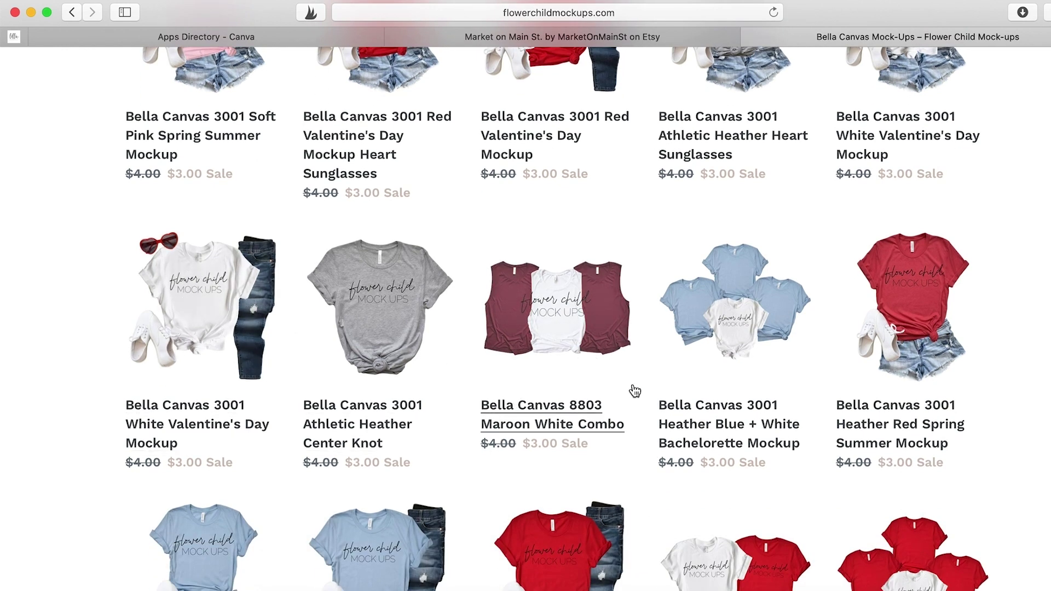
pyautogui.scroll(-5, 635, 390)
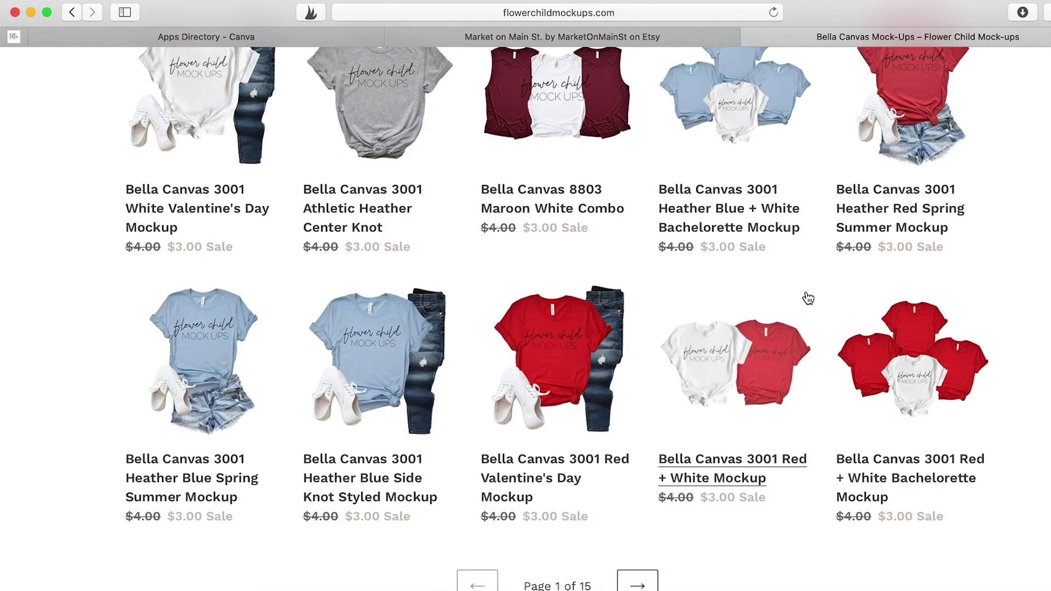
# Step: Create a custom-dimension 2000 × 2000 px blank design from the Canva home page
pyautogui.click(210, 40)
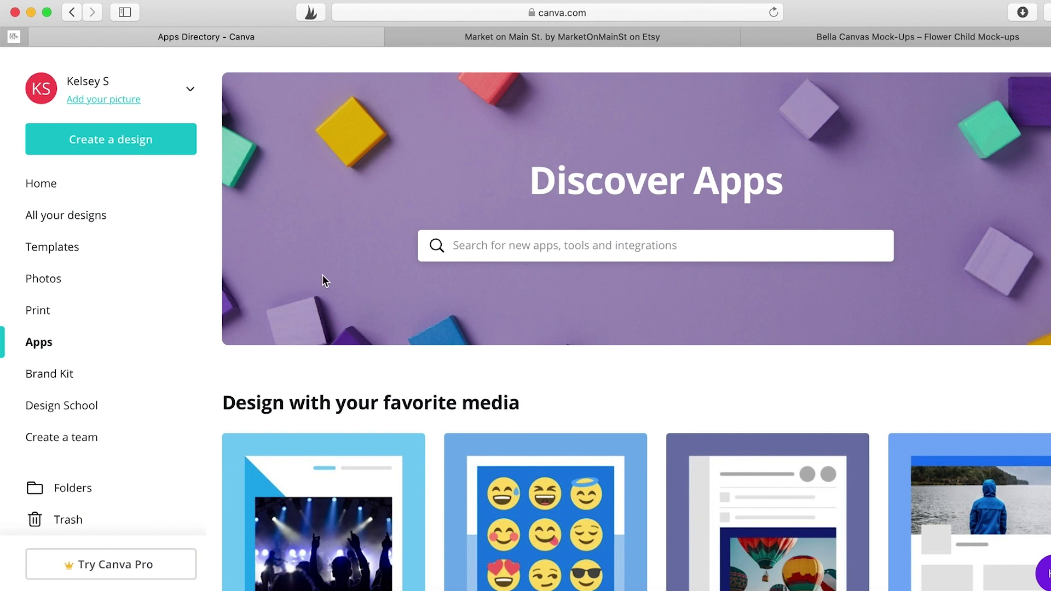
pyautogui.click(167, 145)
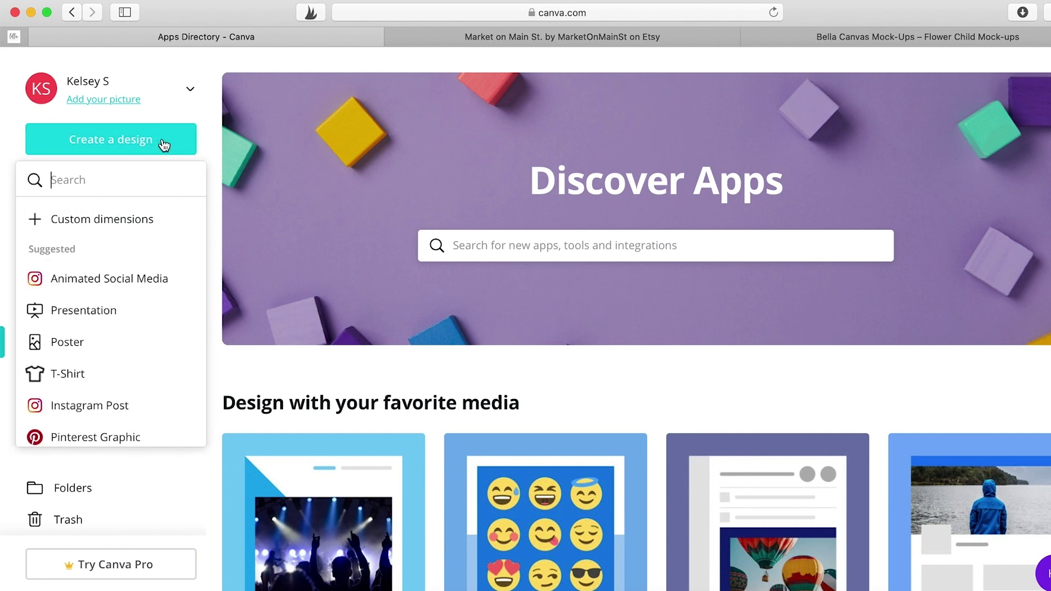
pyautogui.click(99, 225)
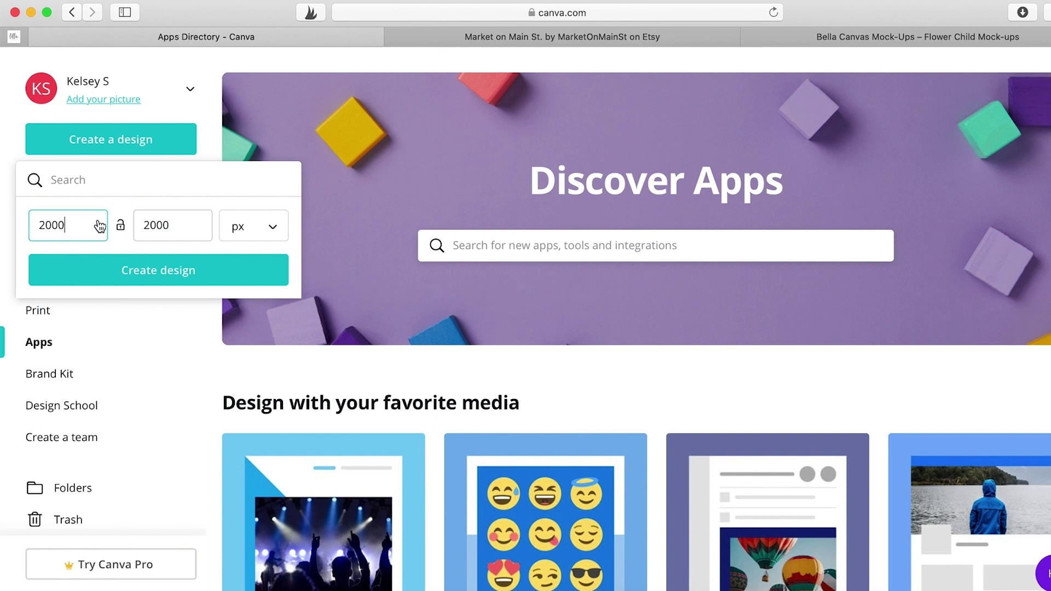
pyautogui.click(136, 275)
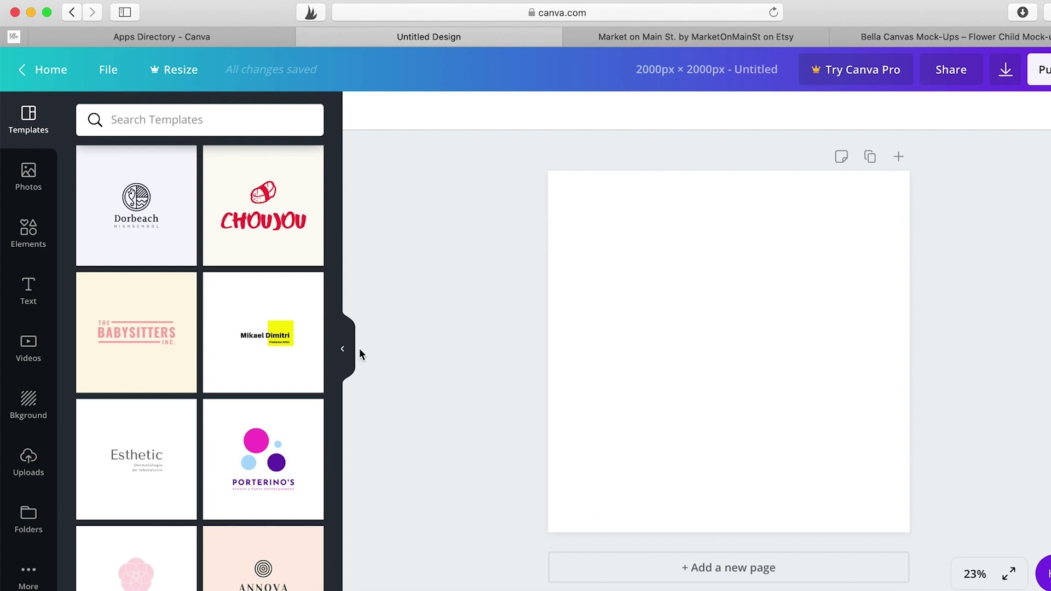
# Step: Upload the BC-3001 center-knot sage shirt JPG from Downloads onto the page
pyautogui.click(28, 459)
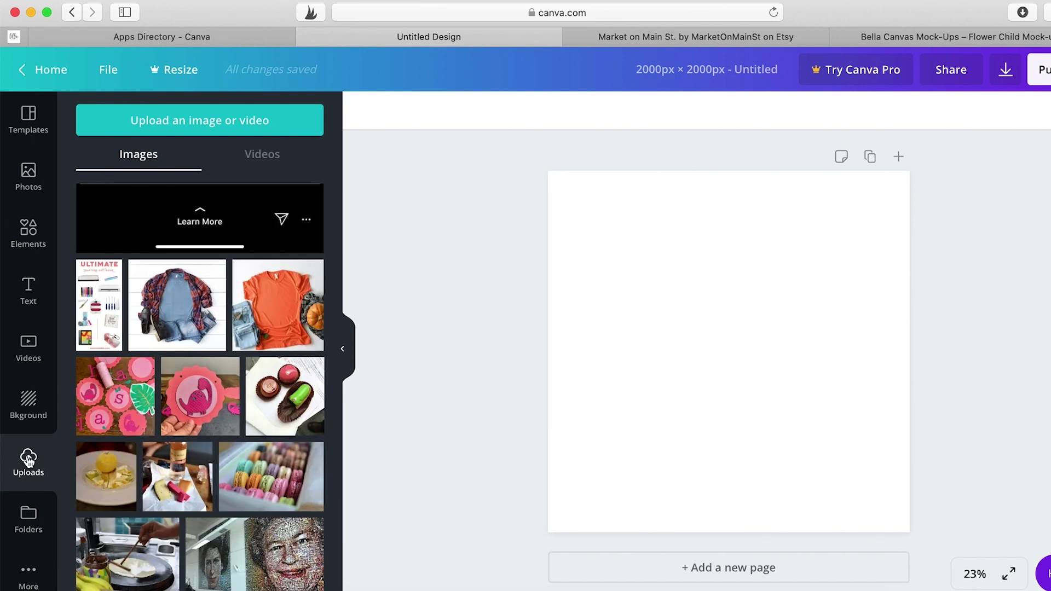
pyautogui.click(211, 120)
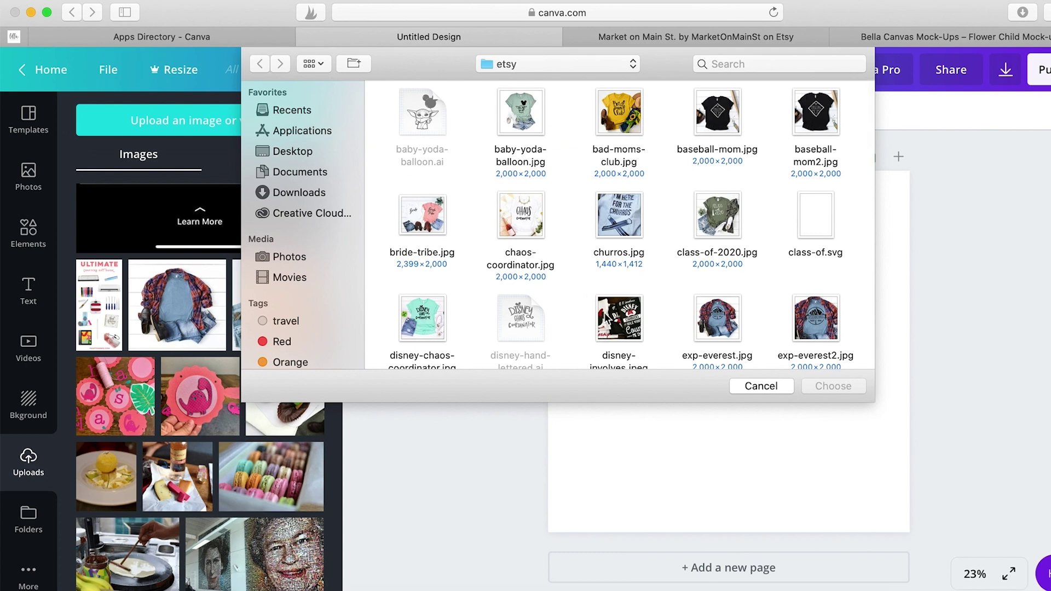
pyautogui.click(304, 197)
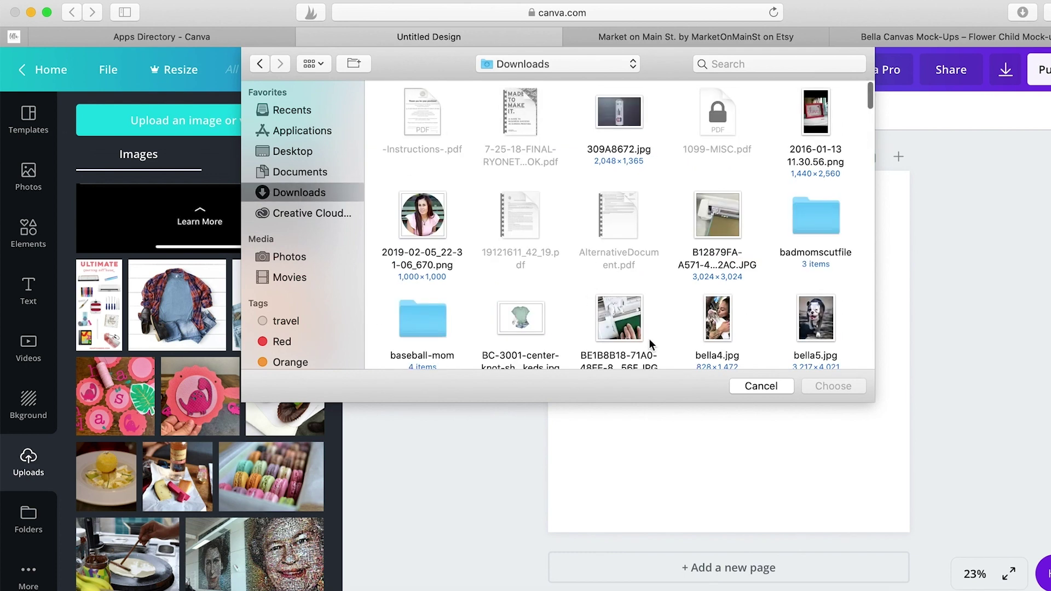
pyautogui.scroll(-5, 652, 344)
pyautogui.doubleClick(526, 165)
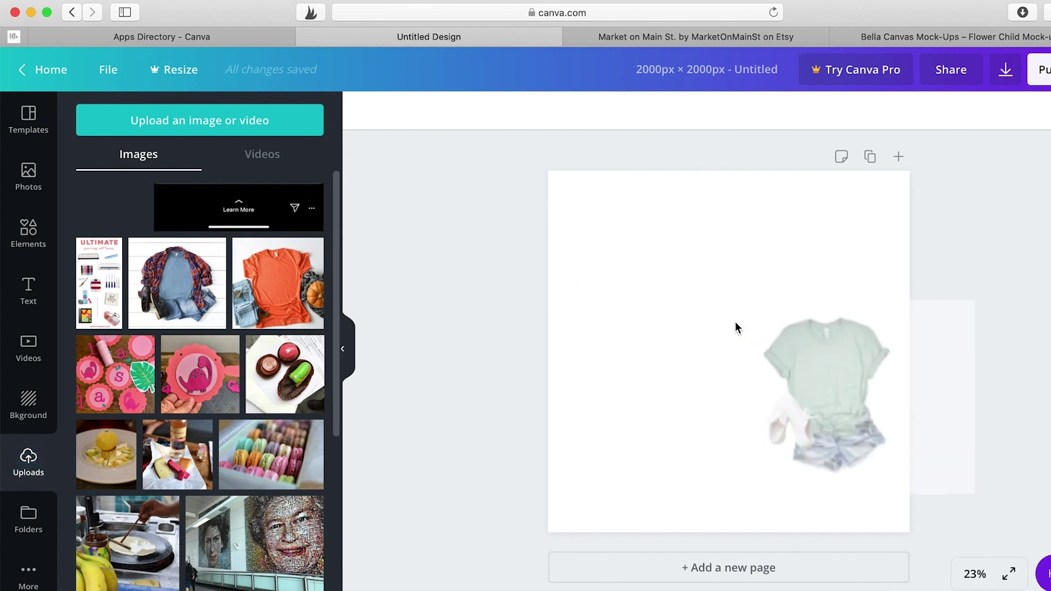
# Step: Scale up and centre the mint shirt mockup until it overfills the 2000 × 2000 page
pyautogui.moveTo(753, 350); pyautogui.dragTo(712, 339)
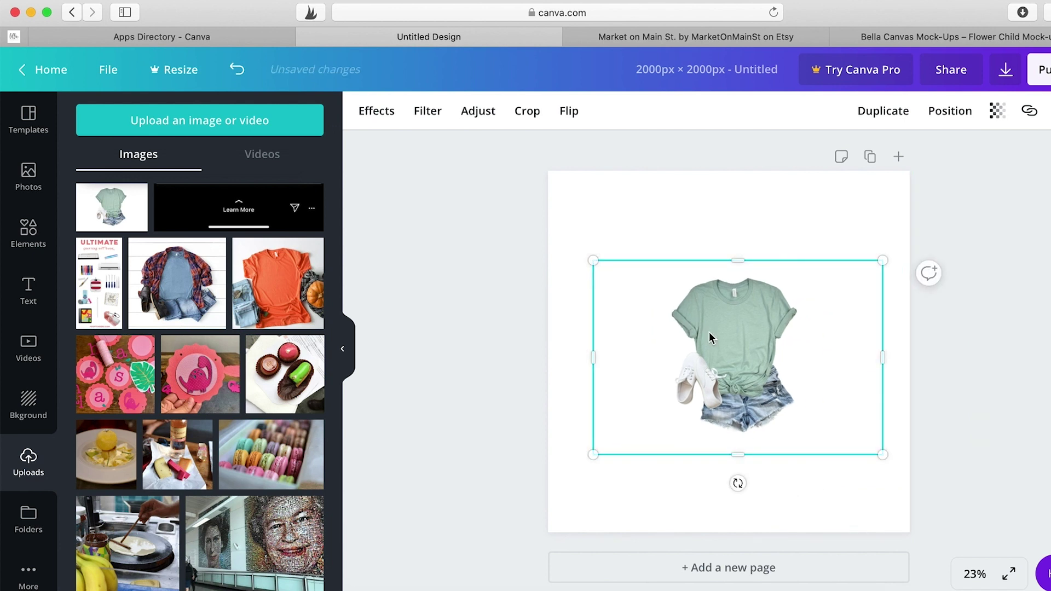
pyautogui.moveTo(886, 458); pyautogui.dragTo(996, 532)
pyautogui.moveTo(832, 391); pyautogui.dragTo(692, 285)
pyautogui.moveTo(853, 422); pyautogui.dragTo(1050, 571)
pyautogui.moveTo(850, 390); pyautogui.dragTo(788, 375)
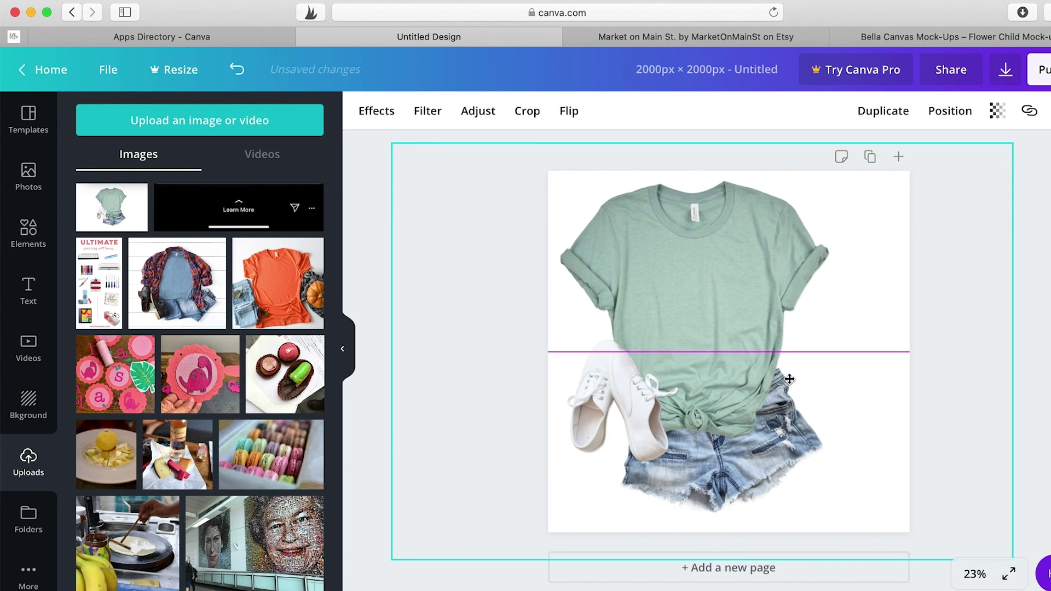
pyautogui.scroll(-1, 983, 417)
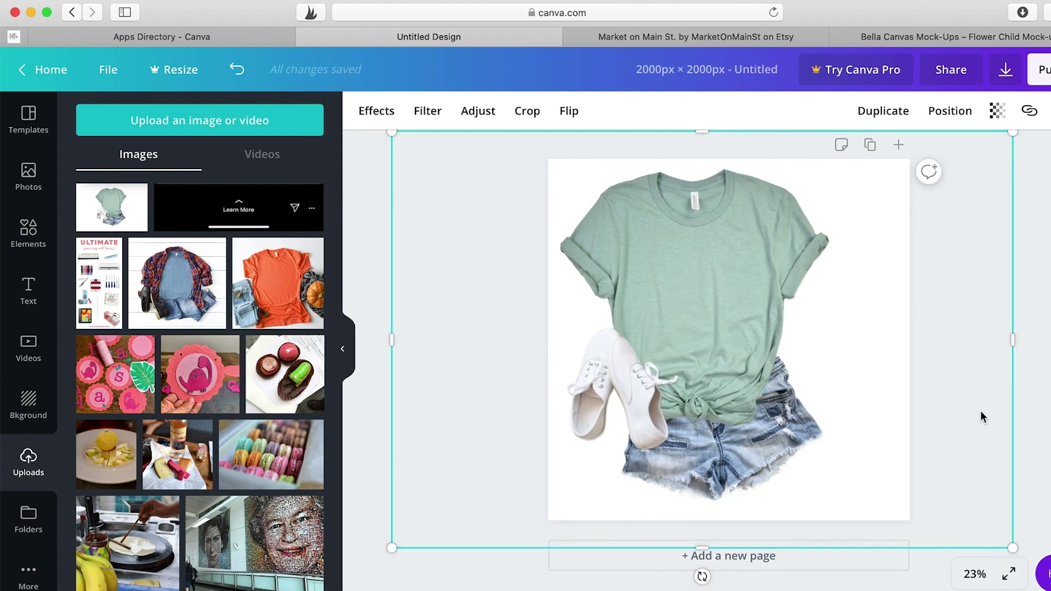
pyautogui.moveTo(1013, 548); pyautogui.dragTo(1049, 588)
pyautogui.moveTo(798, 444); pyautogui.dragTo(775, 412)
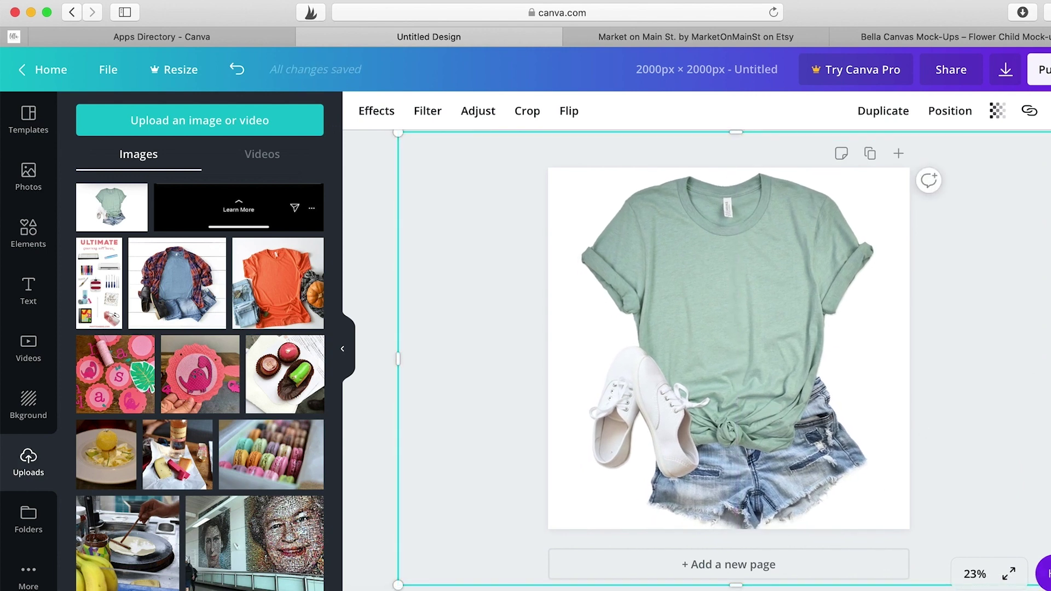
pyautogui.press('Escape')
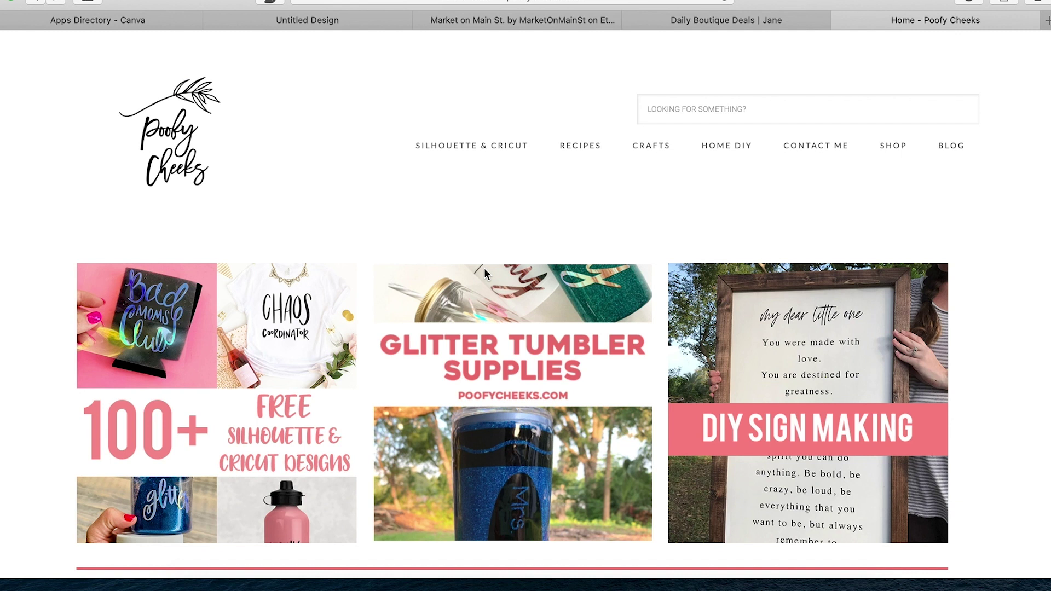
# Step: Open the Free Cut Files gallery under Silhouette & Cricut and scroll through it
pyautogui.moveTo(486, 148)
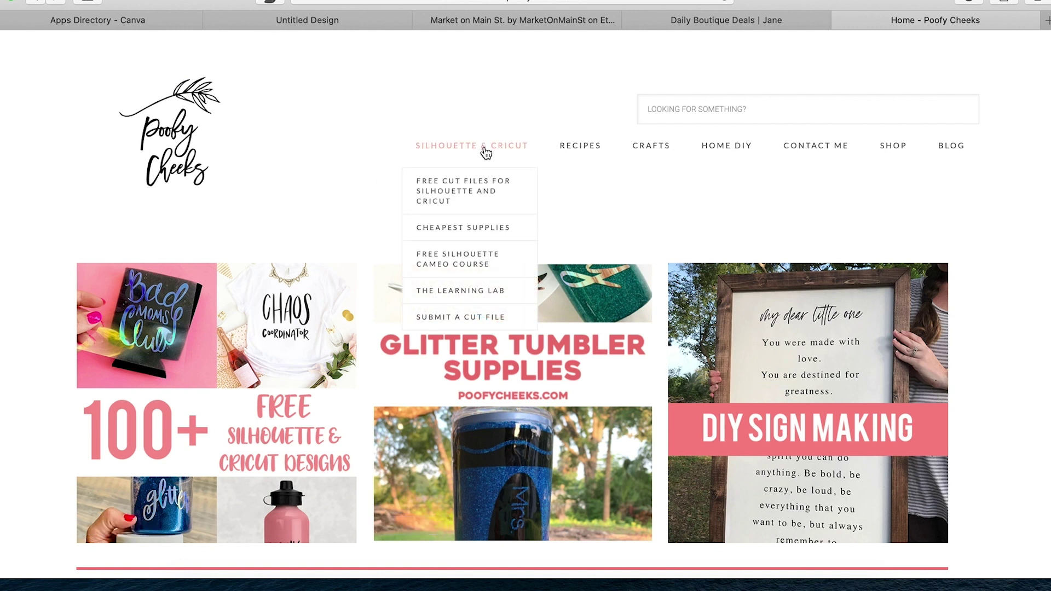
pyautogui.click(482, 185)
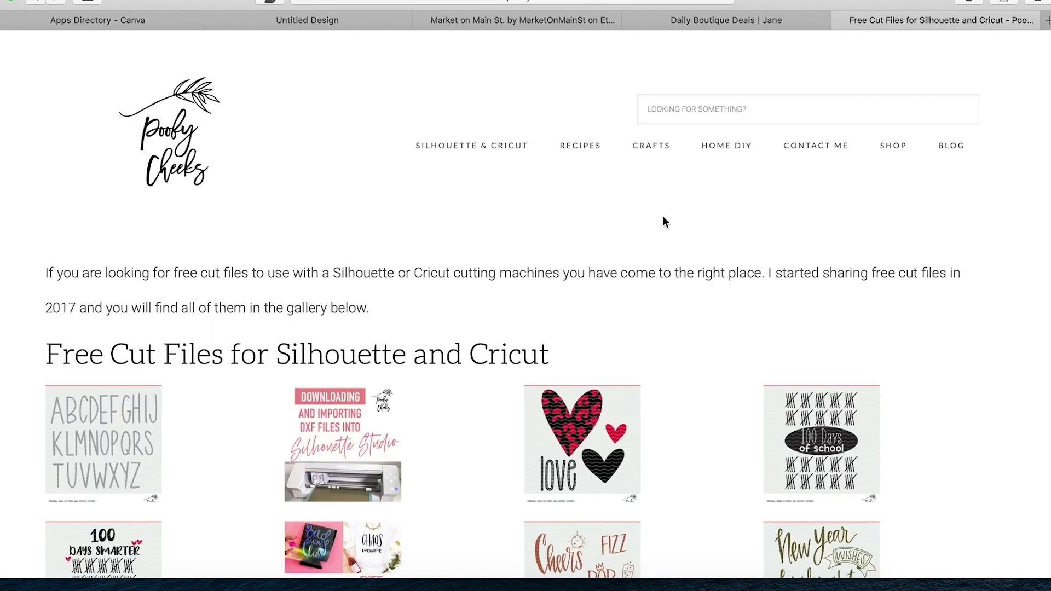
pyautogui.scroll(-5, 669, 307)
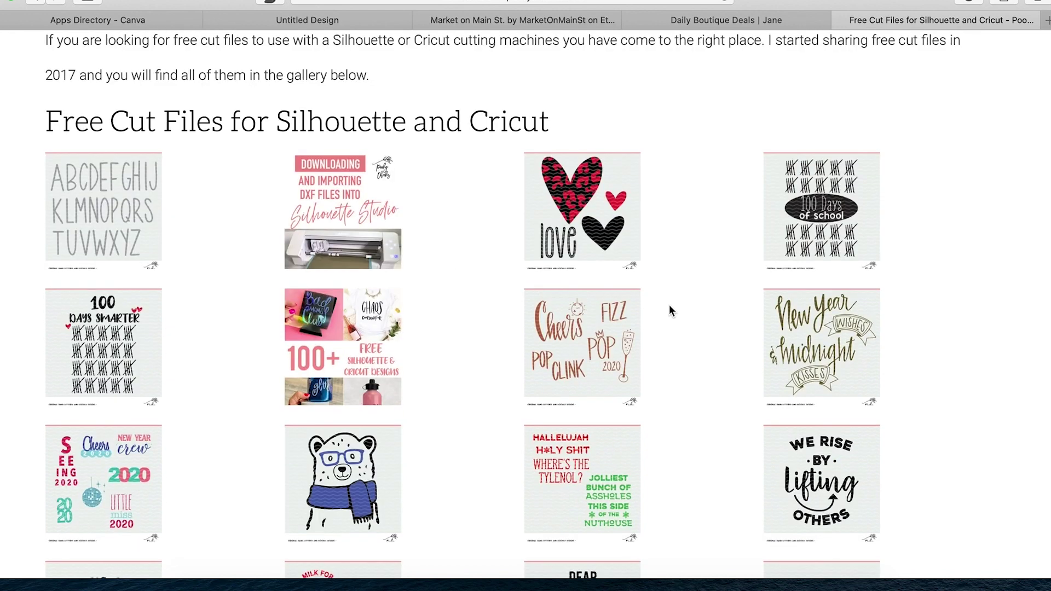
pyautogui.scroll(-2, 669, 307)
pyautogui.scroll(-3, 669, 307)
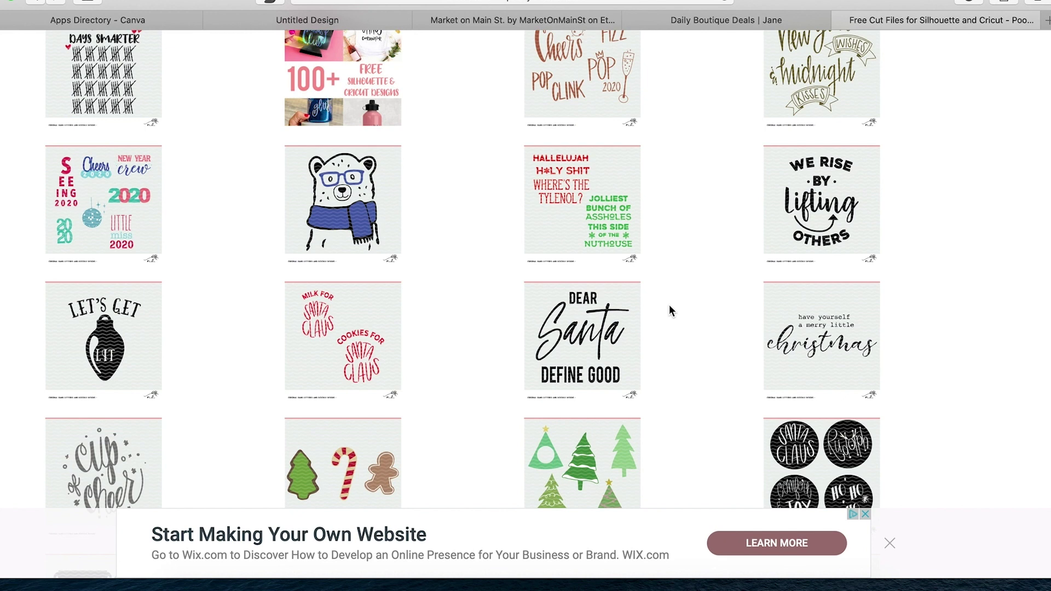
pyautogui.scroll(-10, 672, 311)
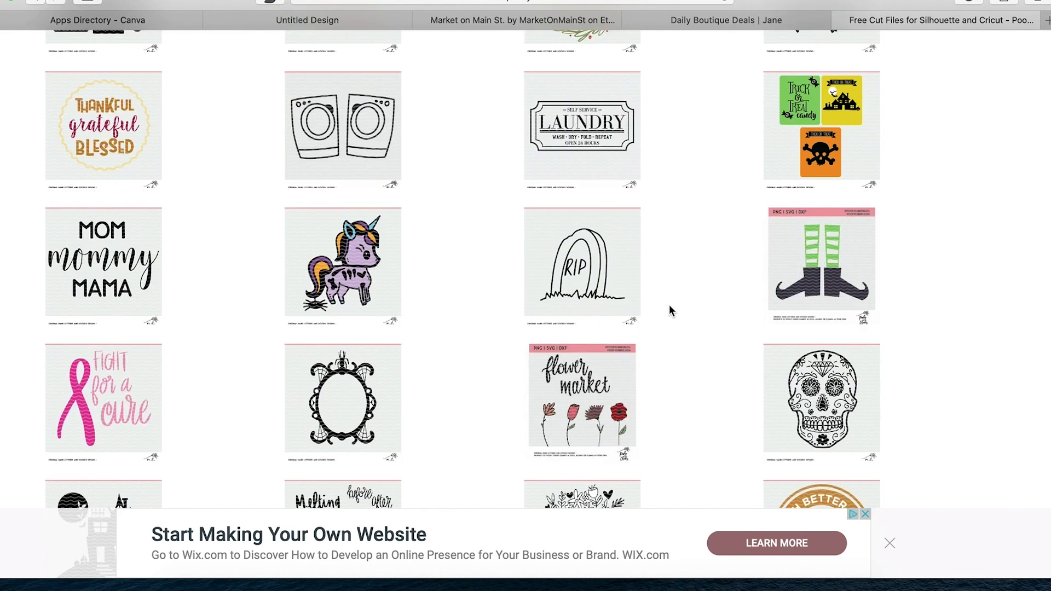
pyautogui.scroll(-9, 669, 310)
# Step: Find the XOXO thumbnail and open the XOXO Valentine's Day Cut File post
pyautogui.scroll(-9, 671, 308)
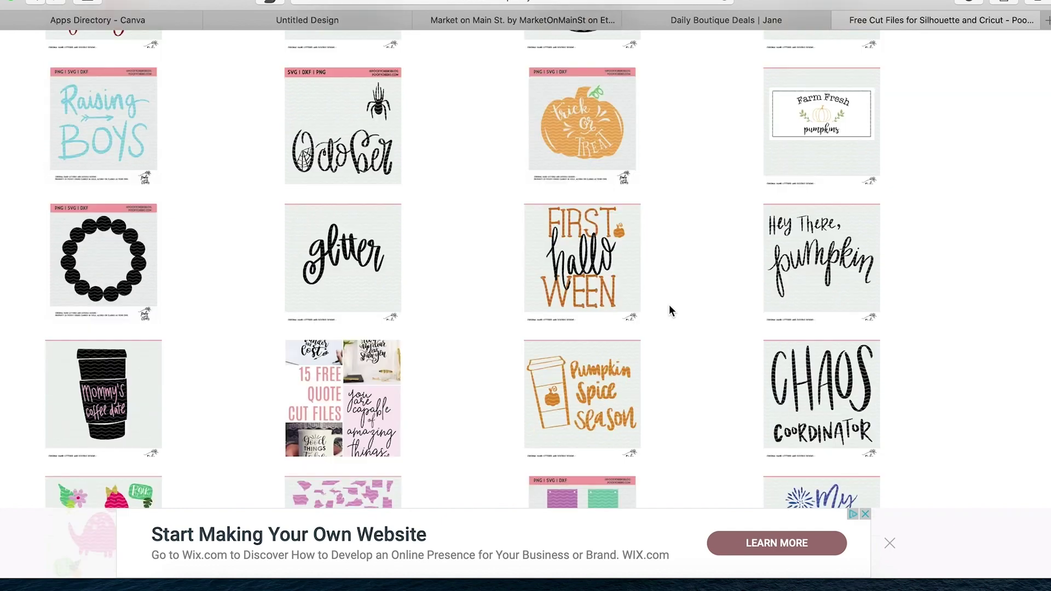
pyautogui.scroll(-17, 669, 310)
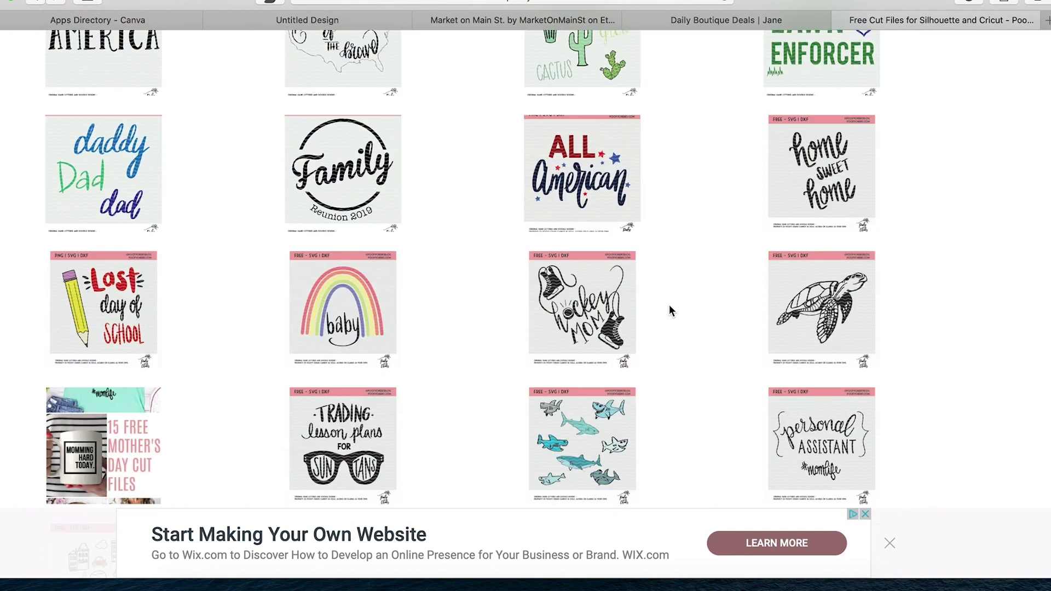
pyautogui.scroll(-11, 669, 310)
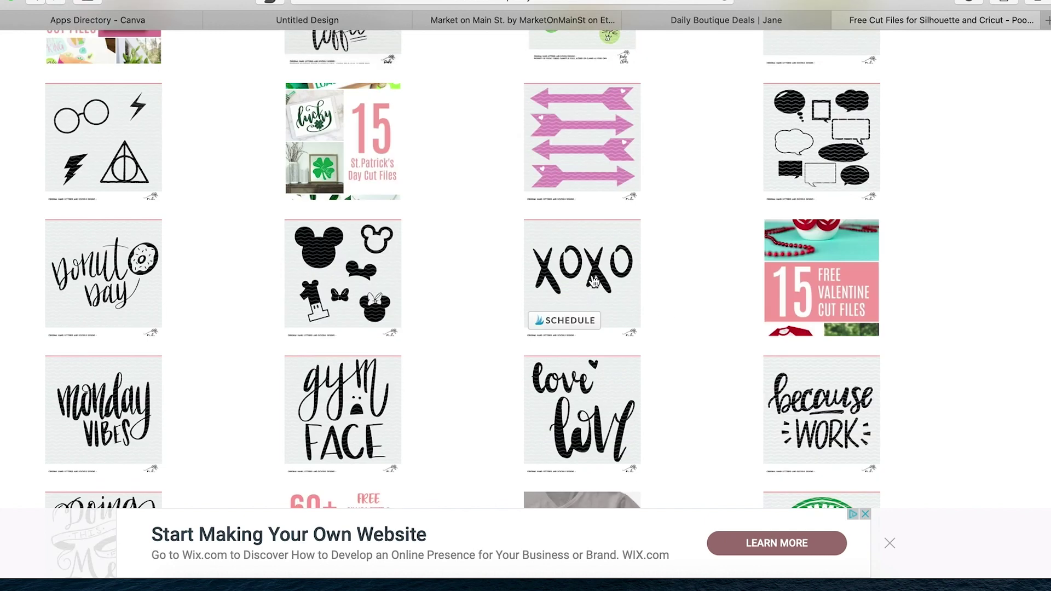
pyautogui.click(594, 281)
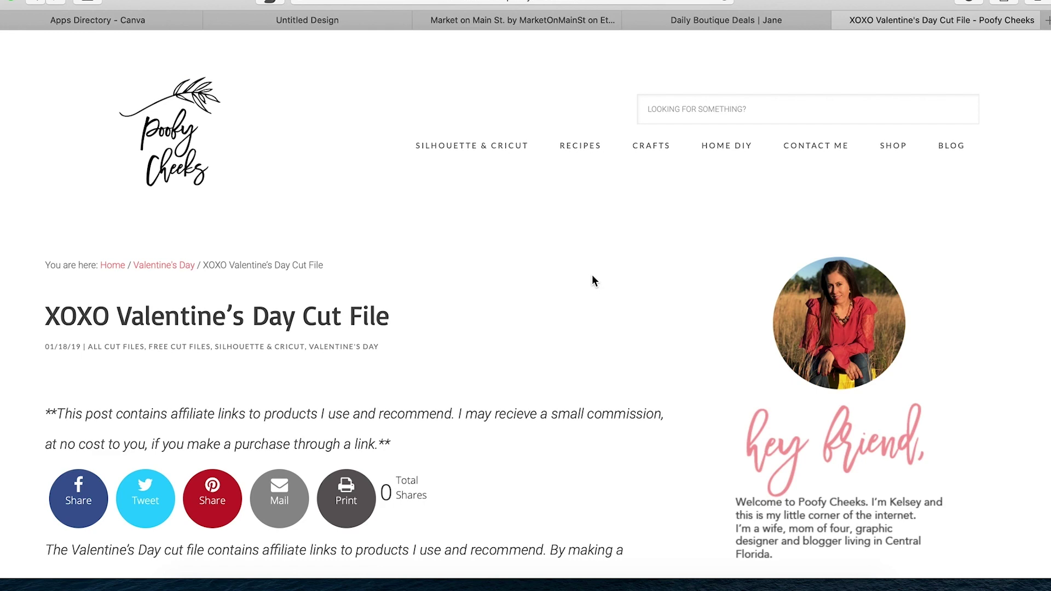
pyautogui.scroll(-15, 592, 275)
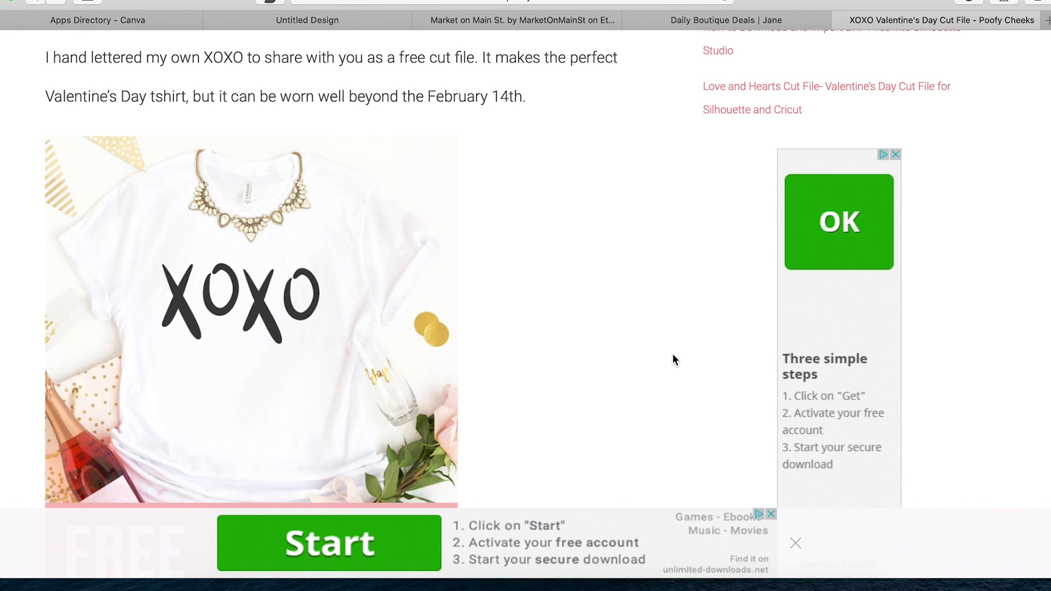
# Step: Upload xoxo-valentines.png from the xoxo-valentines-day folder to the Canva design's uploads
pyautogui.click(299, 20)
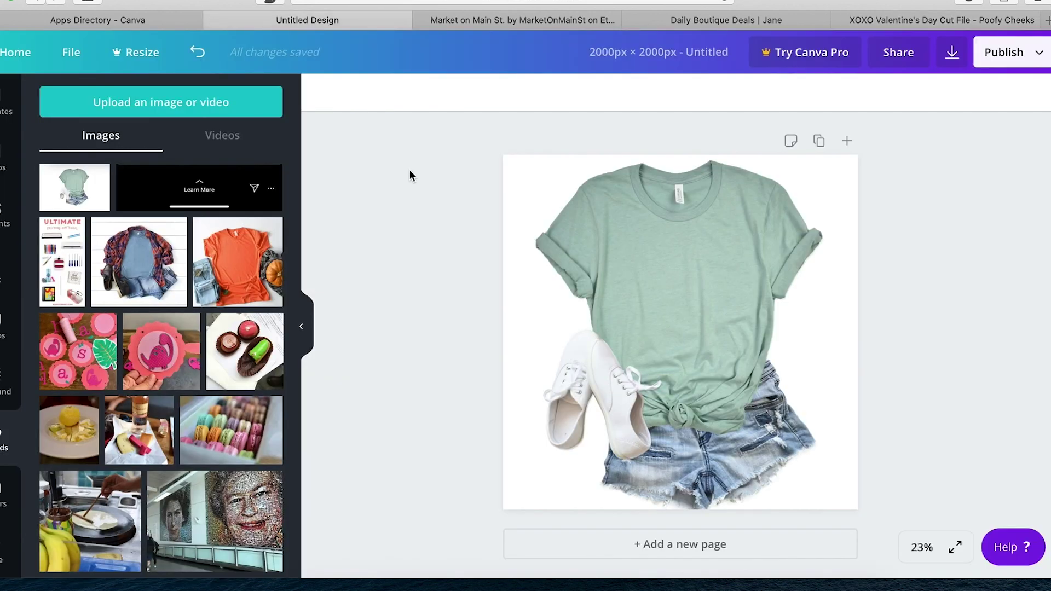
pyautogui.click(199, 108)
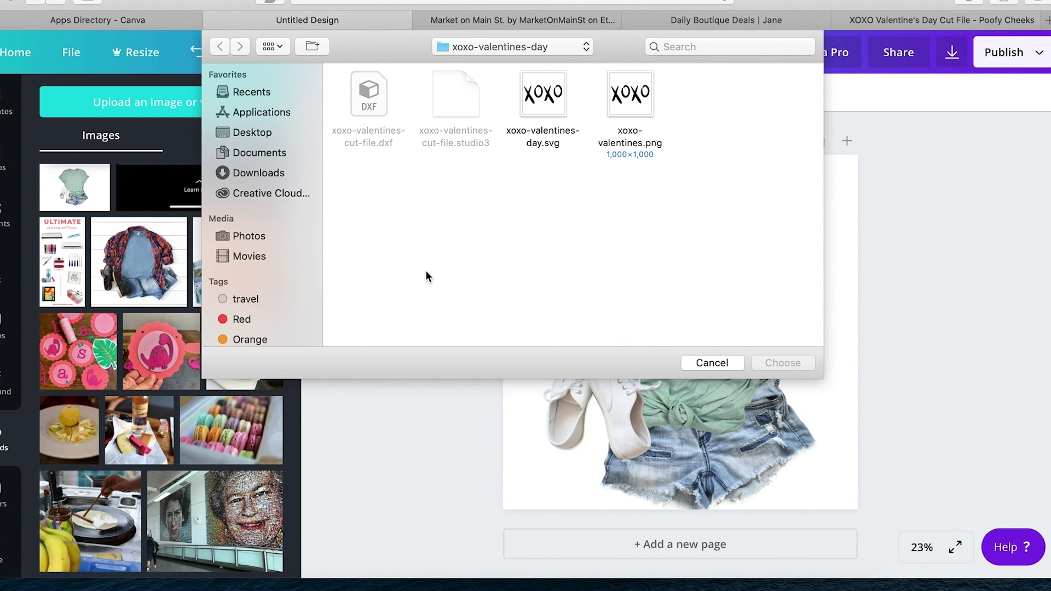
pyautogui.click(624, 102)
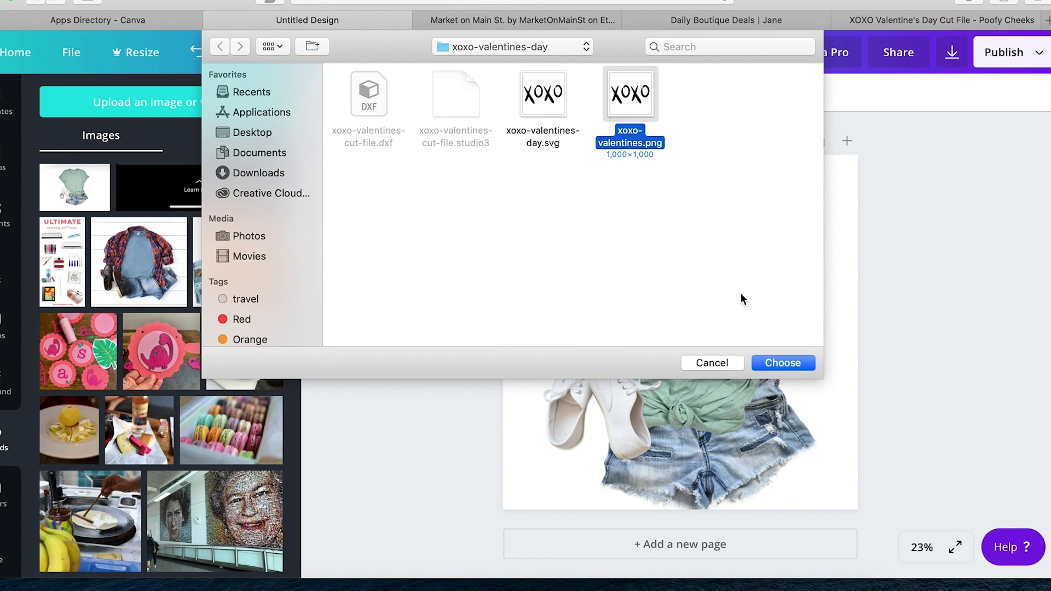
pyautogui.click(794, 364)
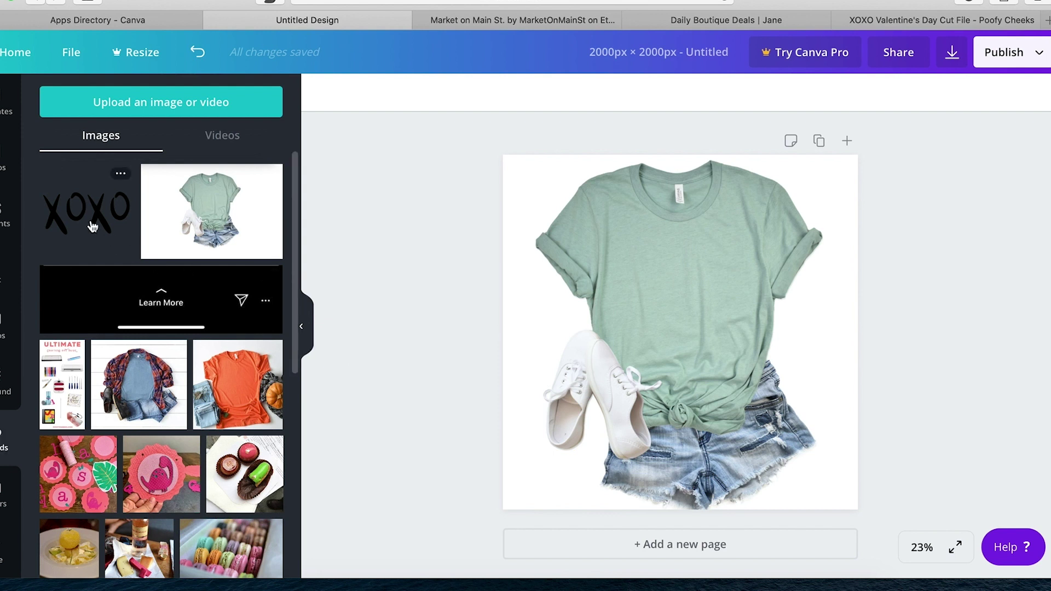
# Step: Drop the XOXO graphic on the shirt chest, shrink it to 634 px, centre it and tilt it -5°
pyautogui.moveTo(99, 214); pyautogui.dragTo(616, 280)
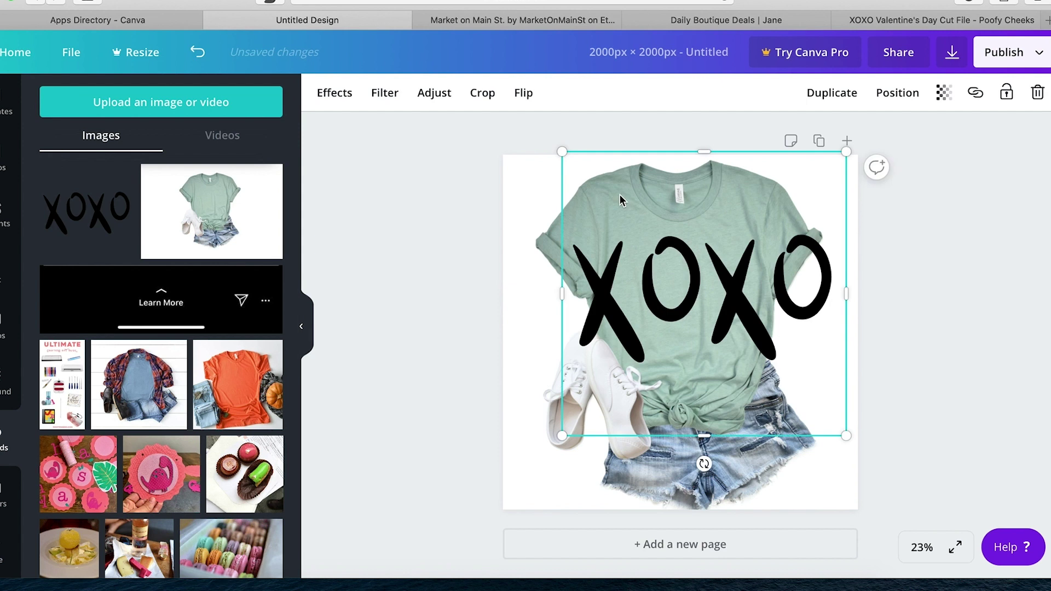
pyautogui.moveTo(845, 434); pyautogui.dragTo(648, 298)
pyautogui.moveTo(637, 209); pyautogui.dragTo(696, 272)
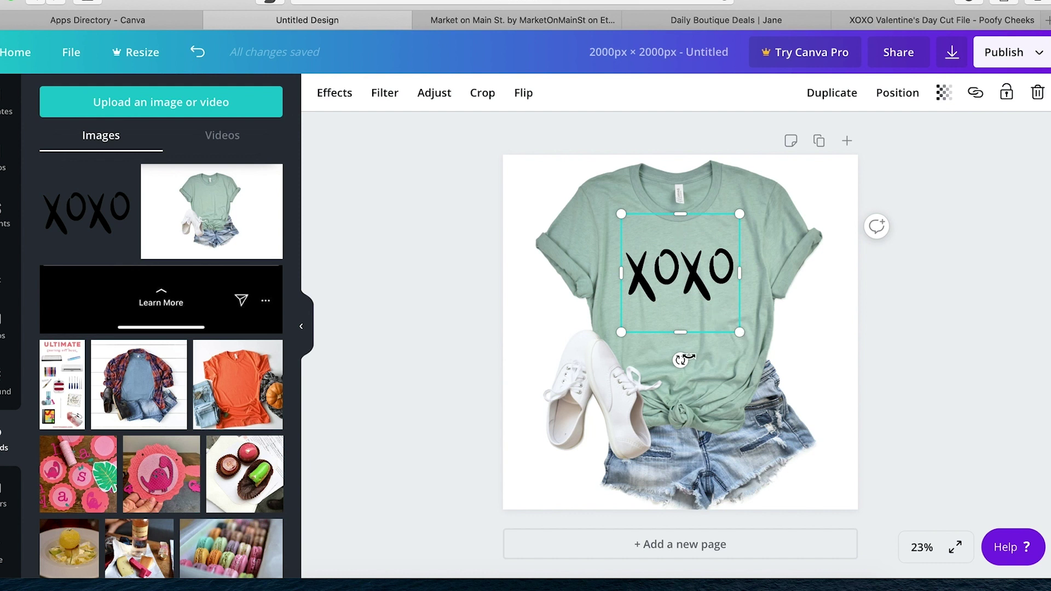
pyautogui.moveTo(739, 332); pyautogui.dragTo(733, 329)
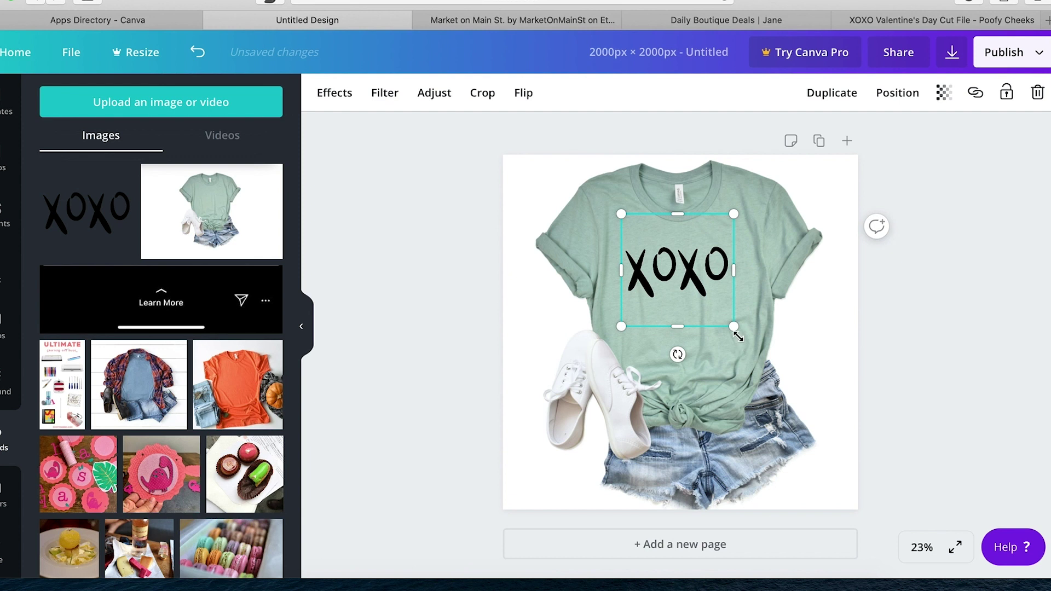
pyautogui.moveTo(678, 354); pyautogui.dragTo(687, 356)
pyautogui.moveTo(712, 269); pyautogui.dragTo(715, 271)
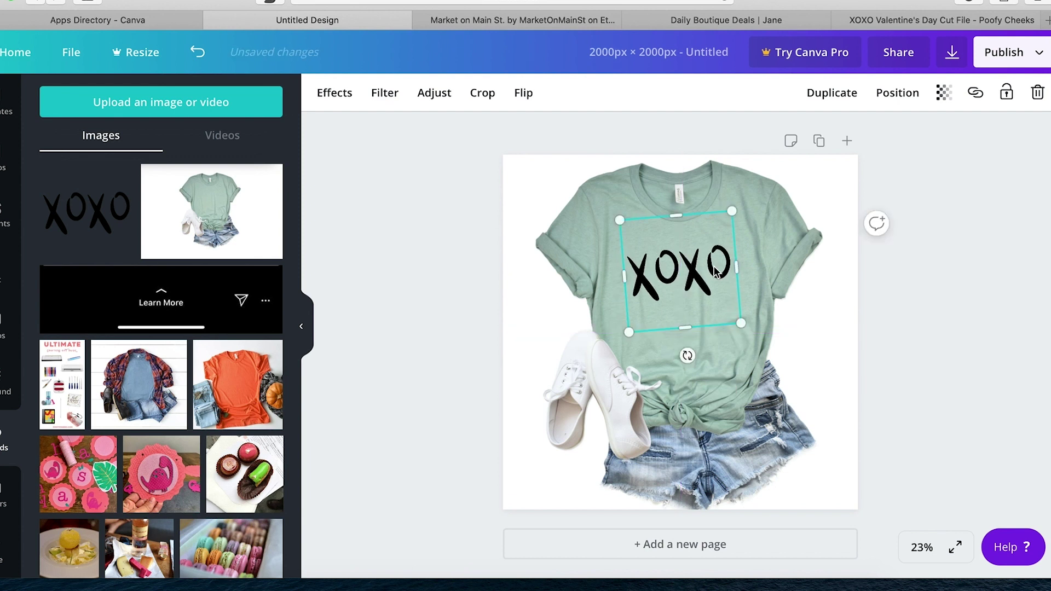
pyautogui.click(876, 298)
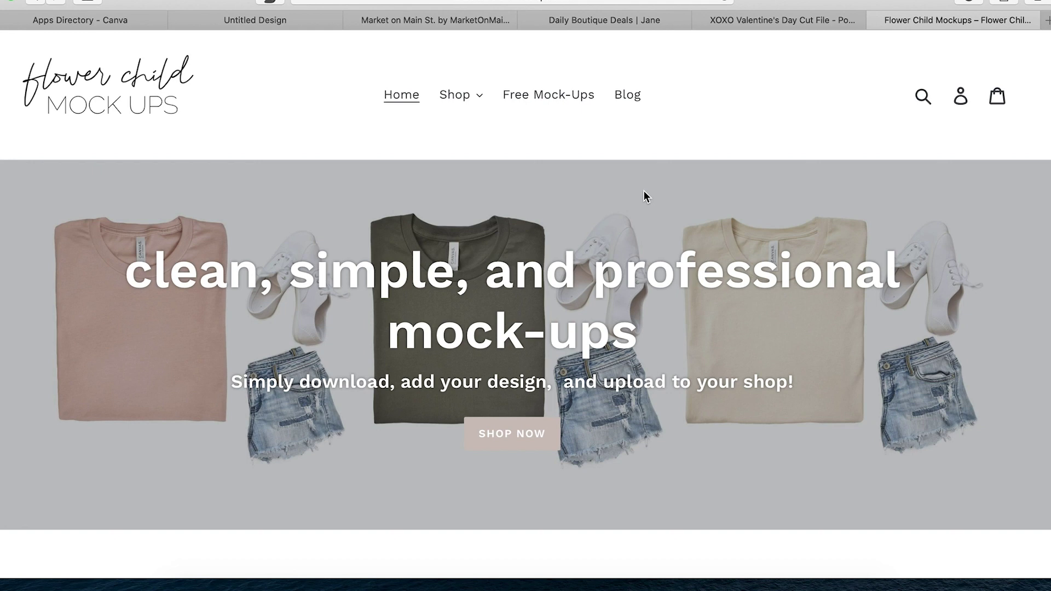
# Step: Open the Free Mock-Ups page and scroll to its Email Address and First Name sign-up form
pyautogui.click(545, 99)
pyautogui.scroll(-1, 903, 322)
pyautogui.scroll(-5, 902, 316)
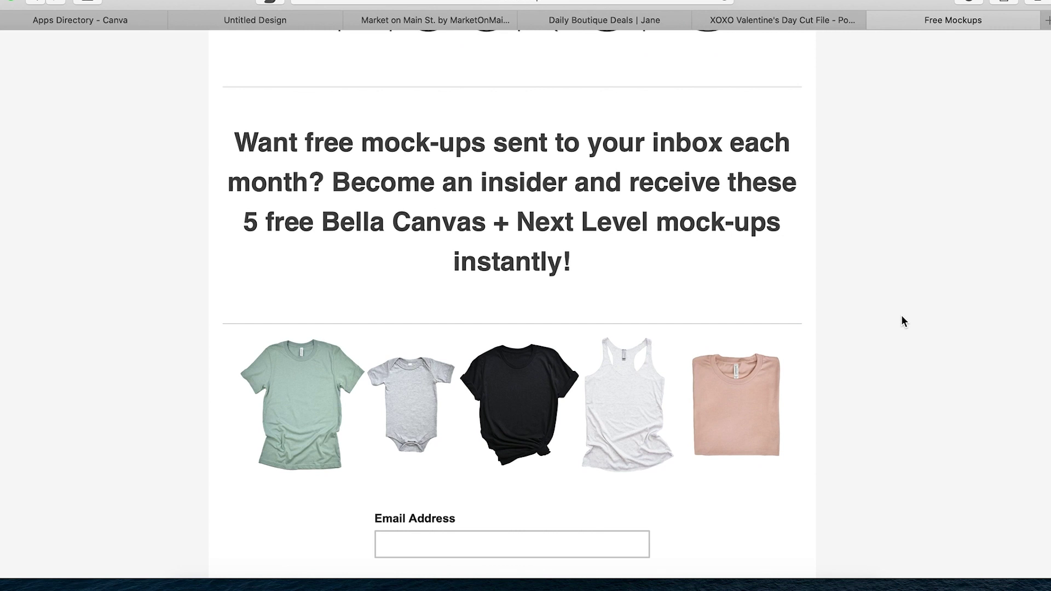
pyautogui.scroll(-5, 904, 322)
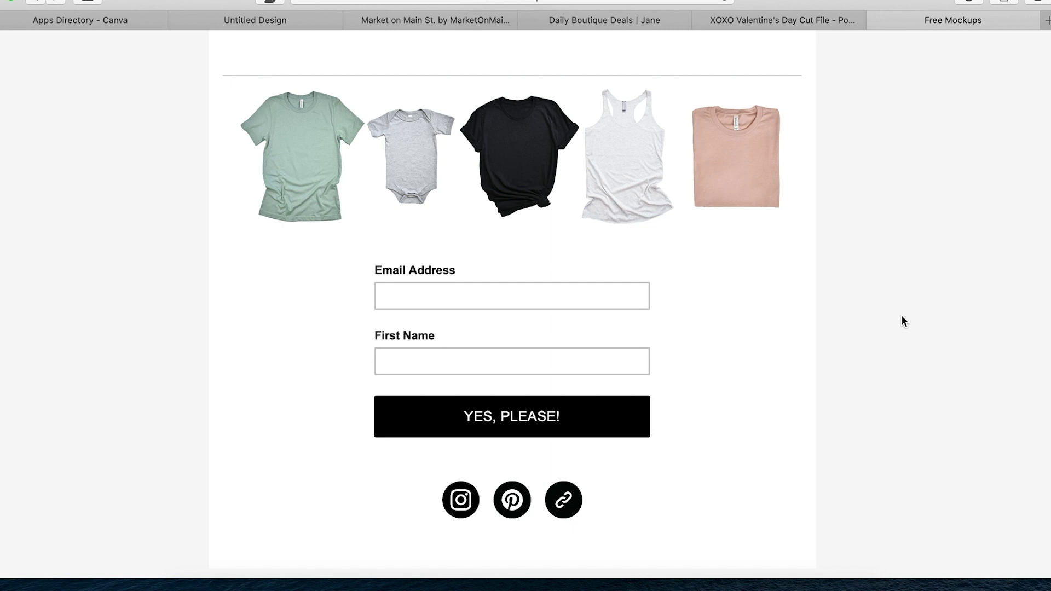
pyautogui.scroll(6, 903, 322)
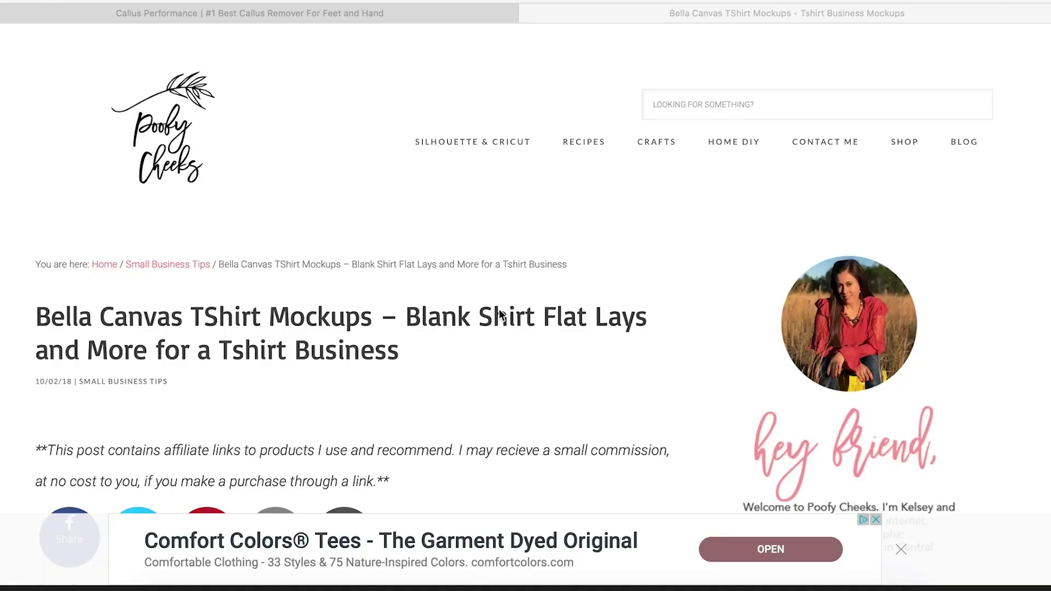
# Step: Scroll down the Bella Canvas T-shirt mockups article to its list of mockups
pyautogui.scroll(-2, 630, 406)
pyautogui.scroll(-10, 630, 406)
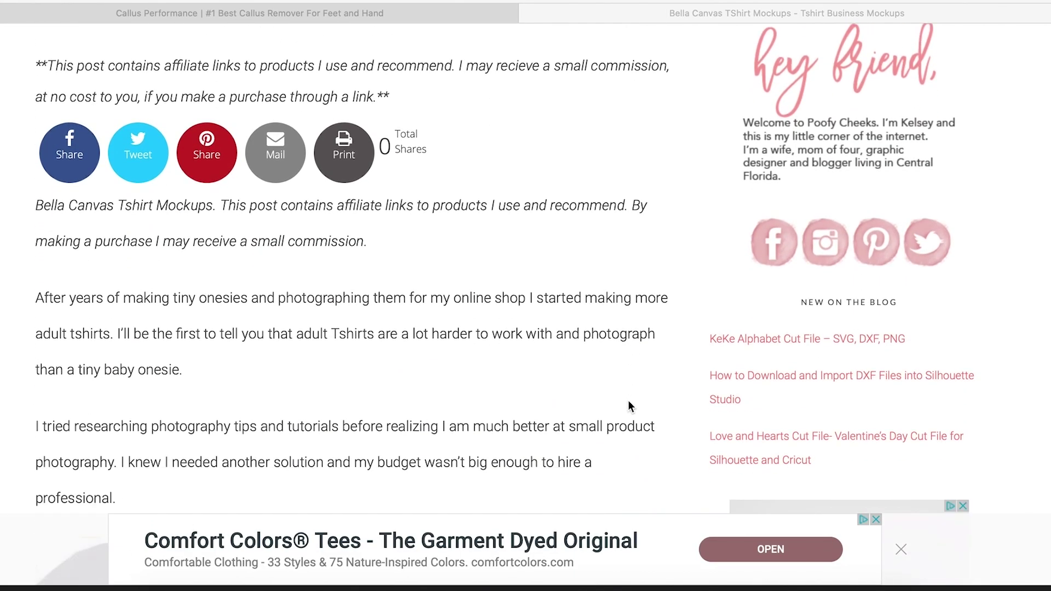
pyautogui.scroll(-4, 630, 406)
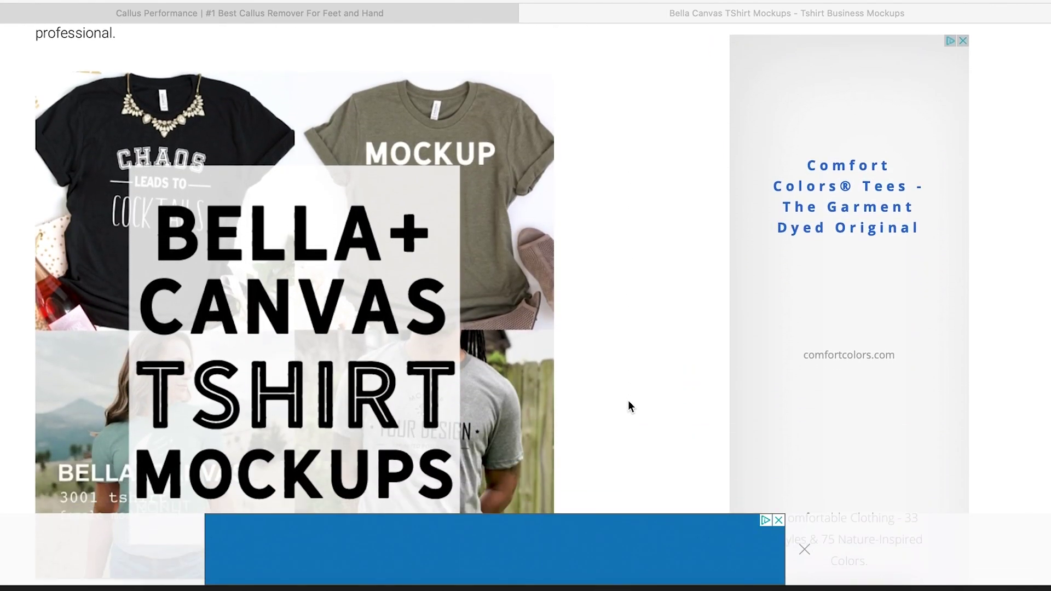
pyautogui.scroll(-7, 629, 406)
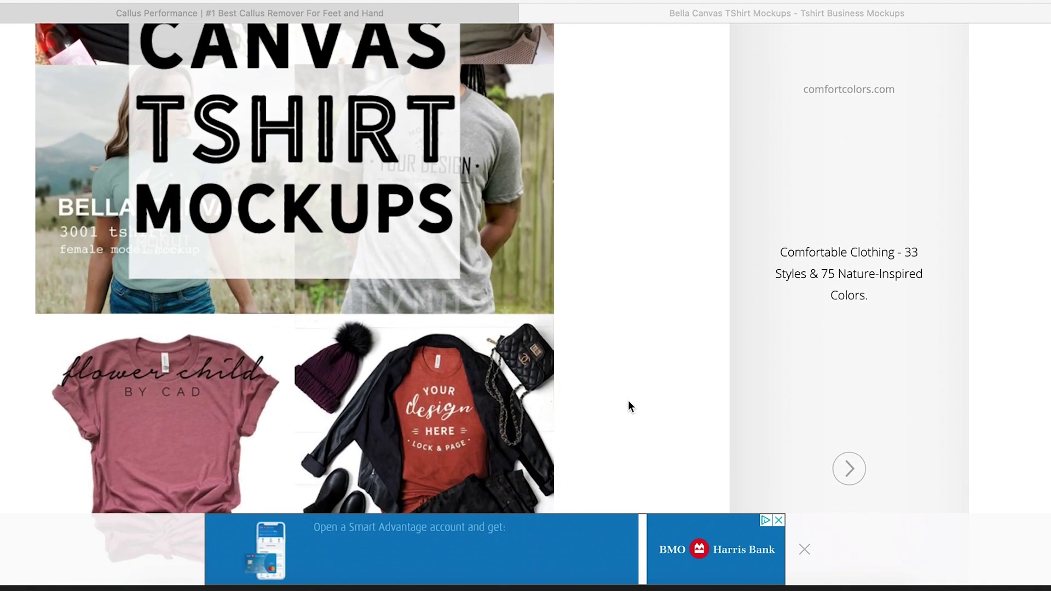
pyautogui.scroll(-3, 630, 406)
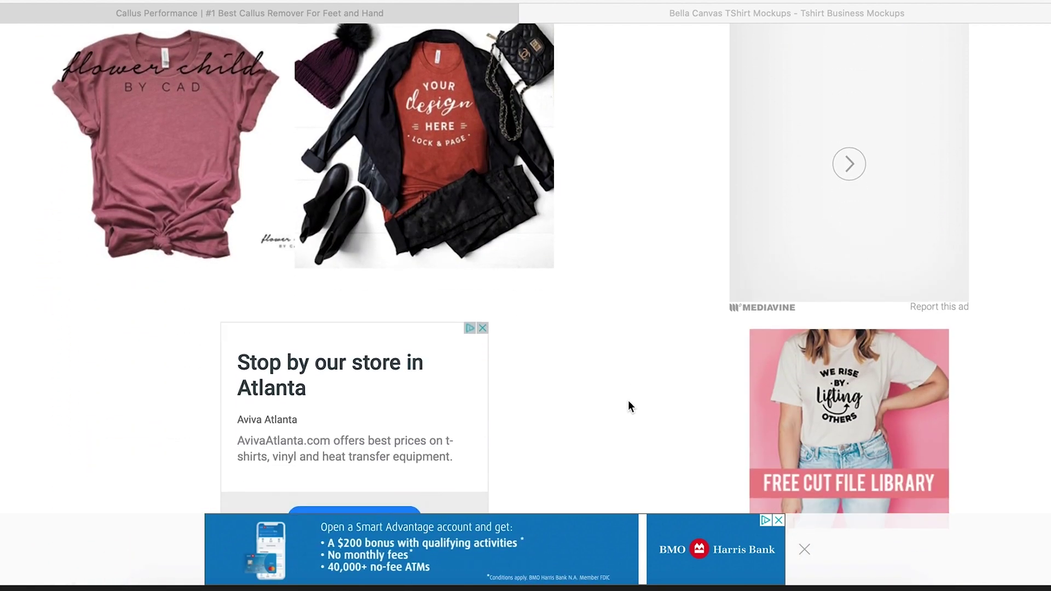
pyautogui.scroll(-8, 629, 406)
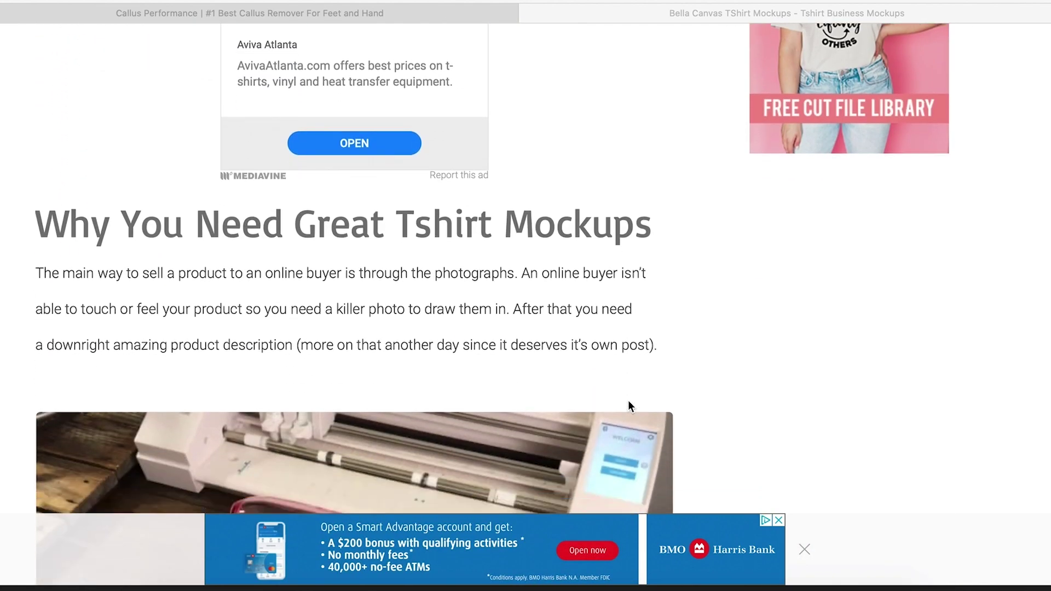
pyautogui.scroll(-14, 628, 405)
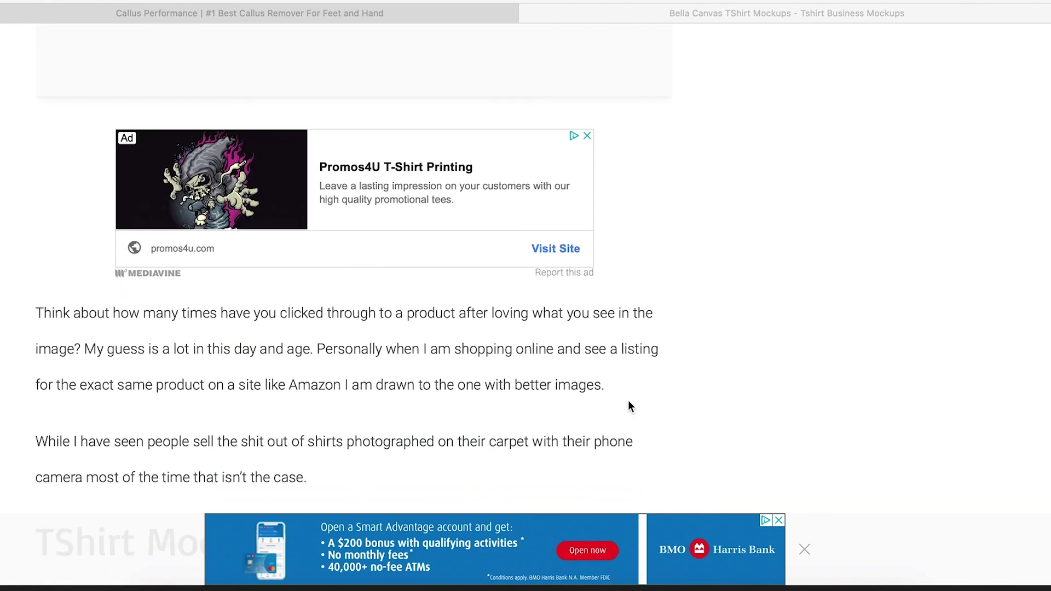
pyautogui.scroll(-6, 629, 406)
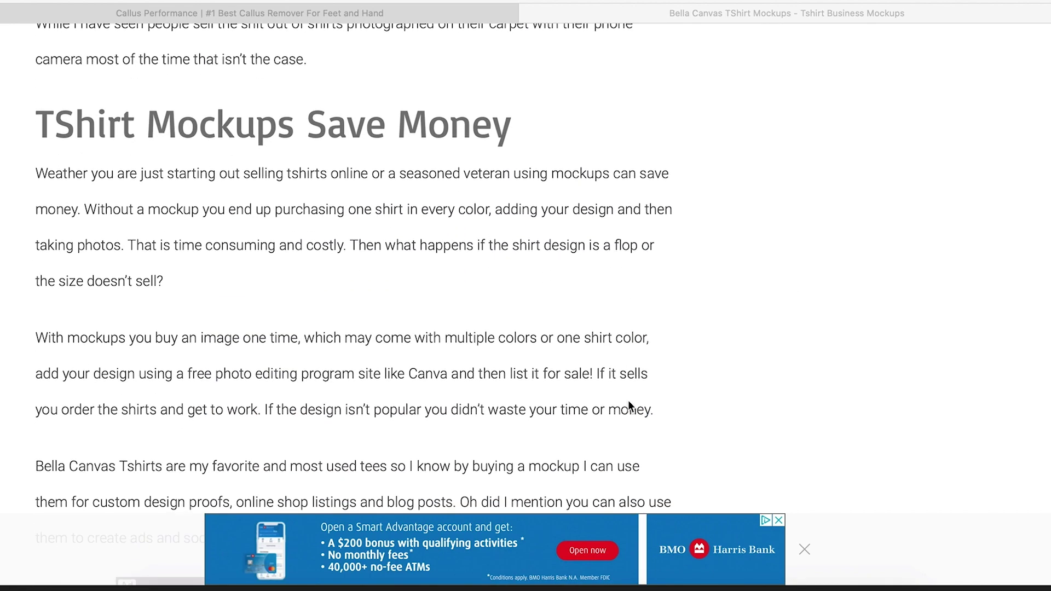
pyautogui.scroll(-9, 628, 406)
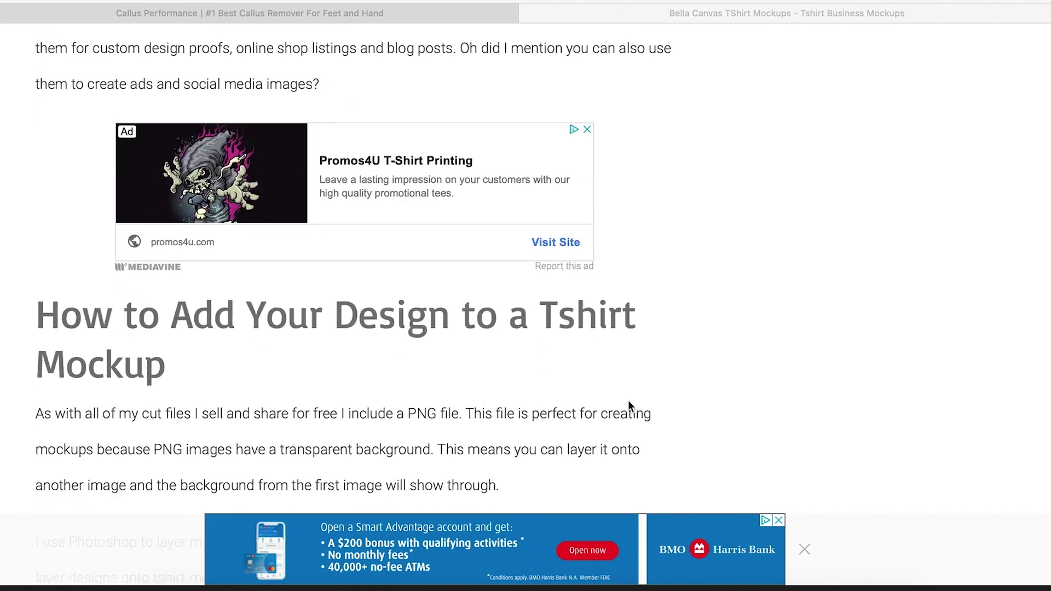
pyautogui.scroll(-7, 628, 407)
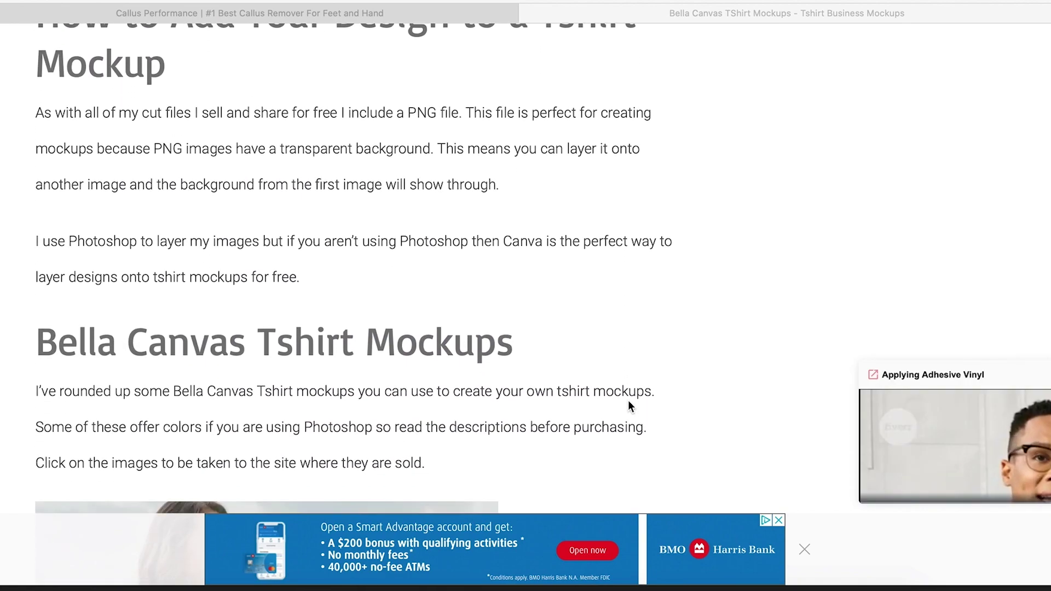
pyautogui.scroll(-4, 630, 406)
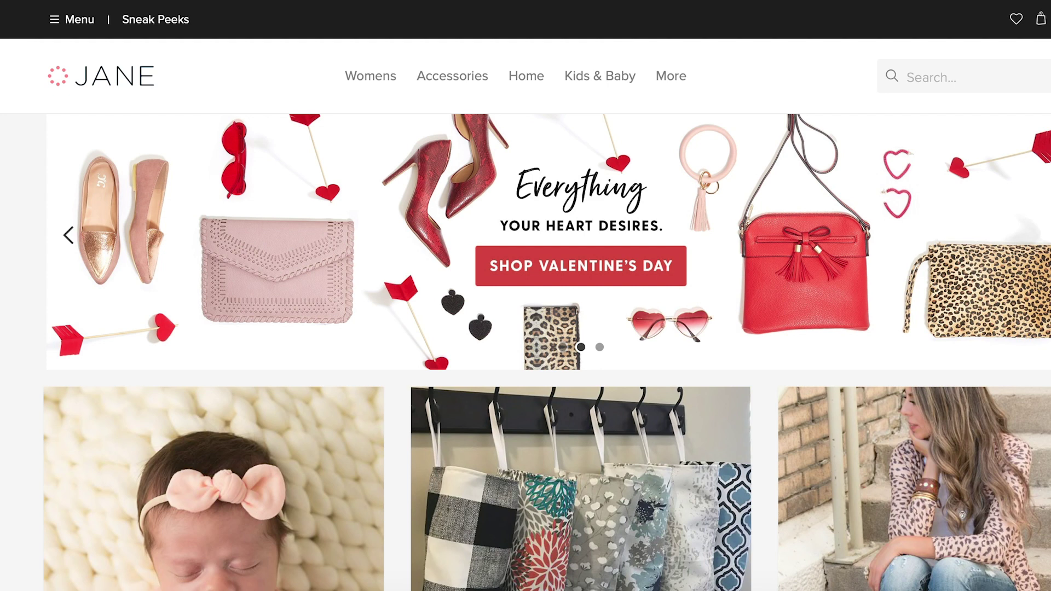
pyautogui.scroll(-10, 805, 332)
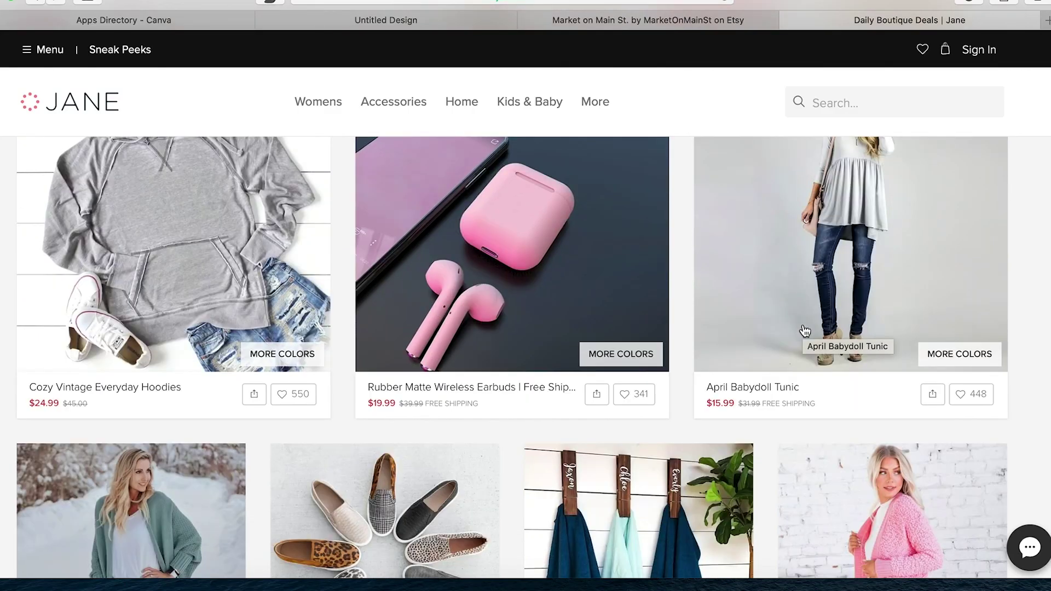
pyautogui.scroll(2, 804, 331)
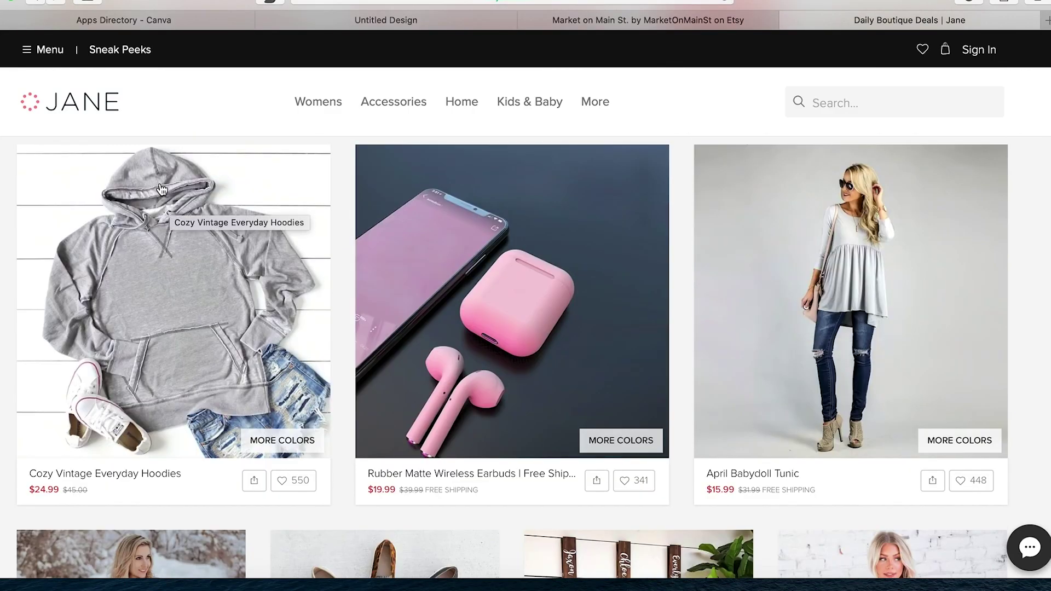
pyautogui.scroll(-1, 869, 429)
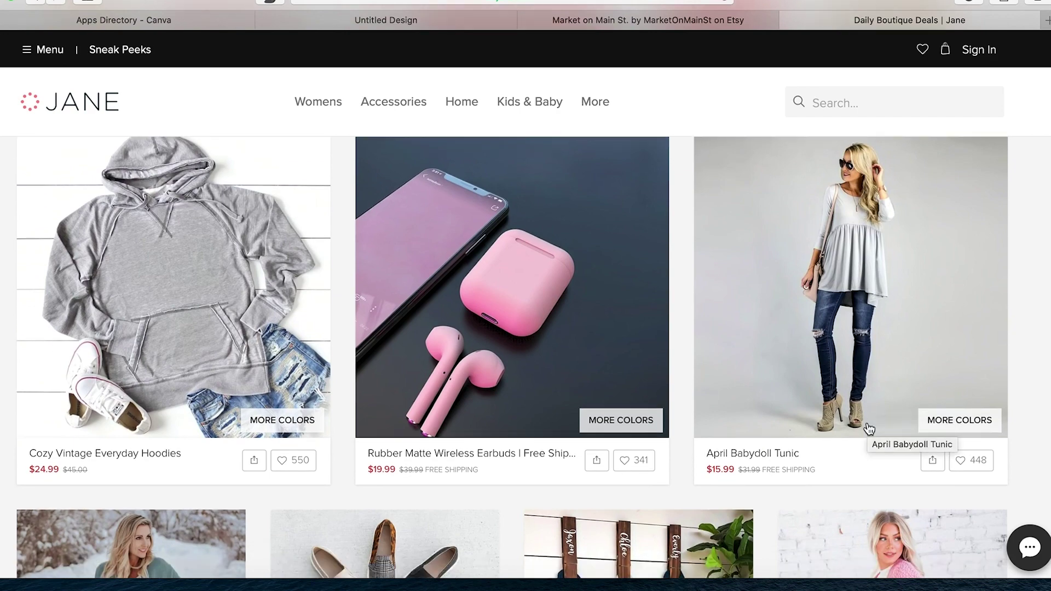
pyautogui.scroll(-12, 869, 428)
pyautogui.scroll(-4, 870, 429)
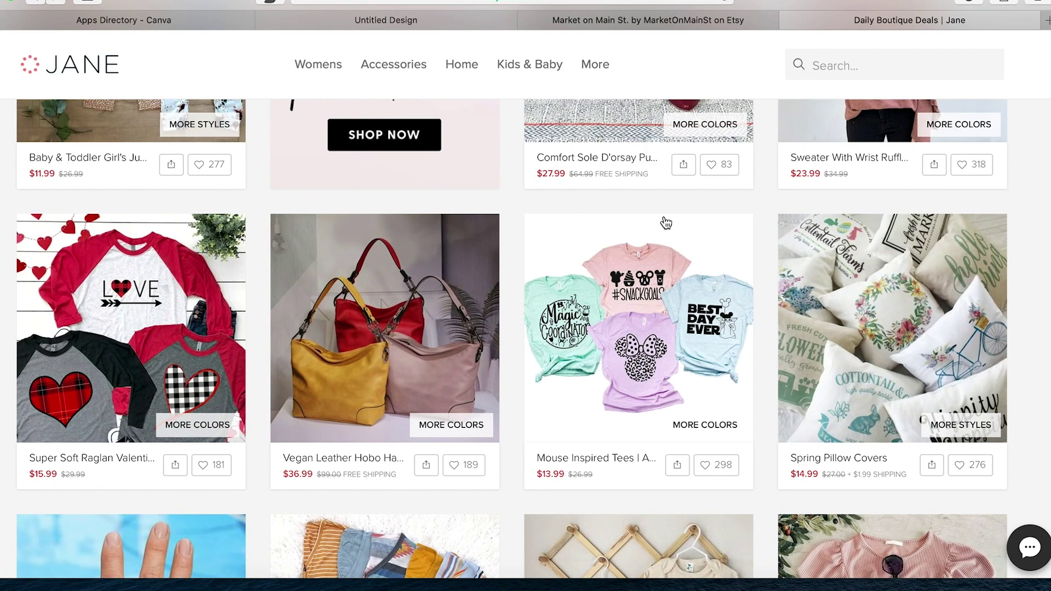
pyautogui.scroll(-9, 658, 222)
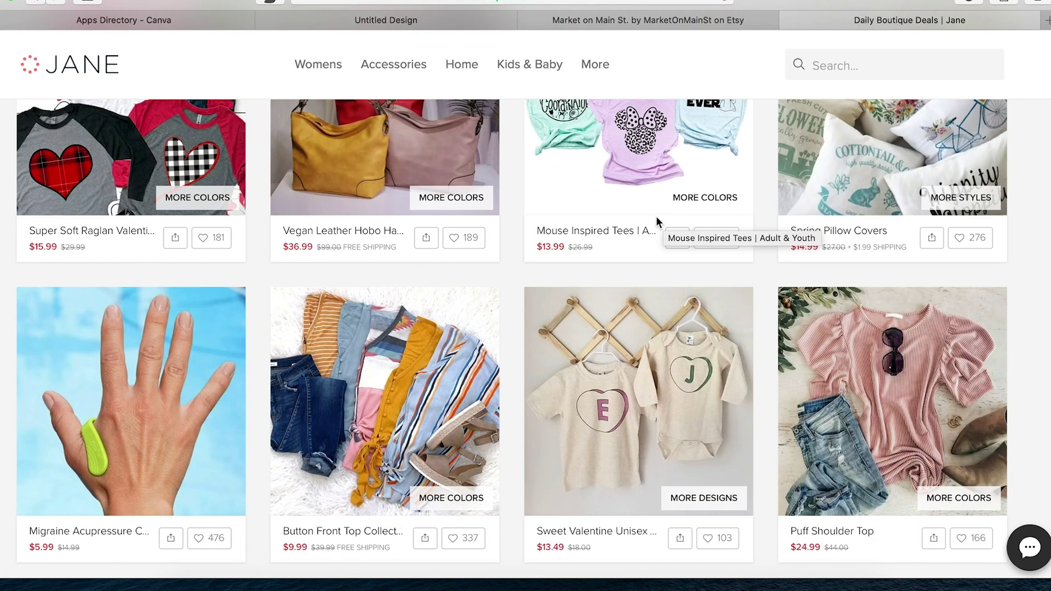
pyautogui.scroll(-2, 658, 222)
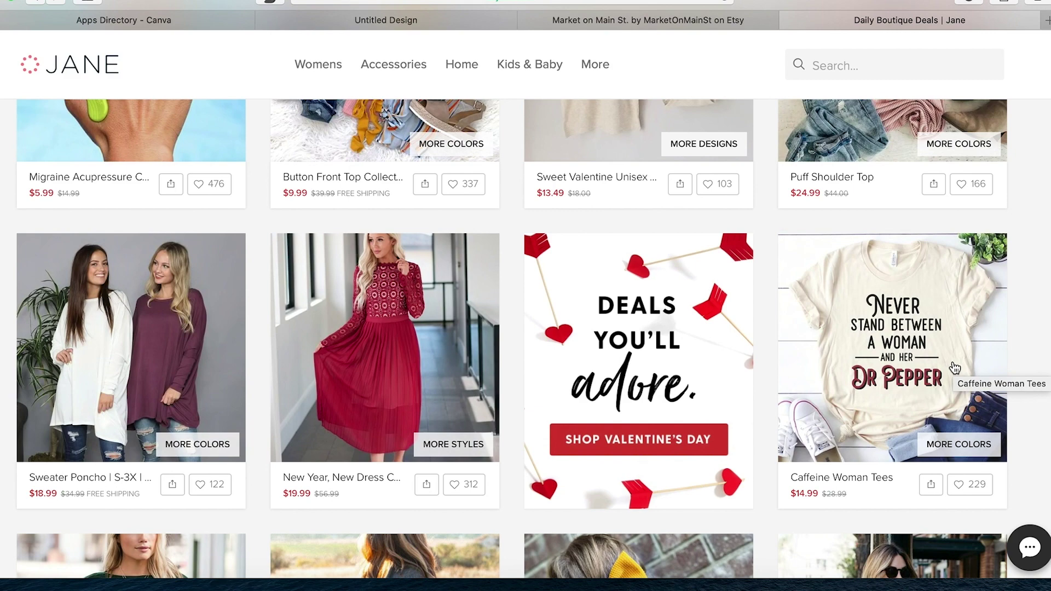
pyautogui.scroll(-6, 955, 368)
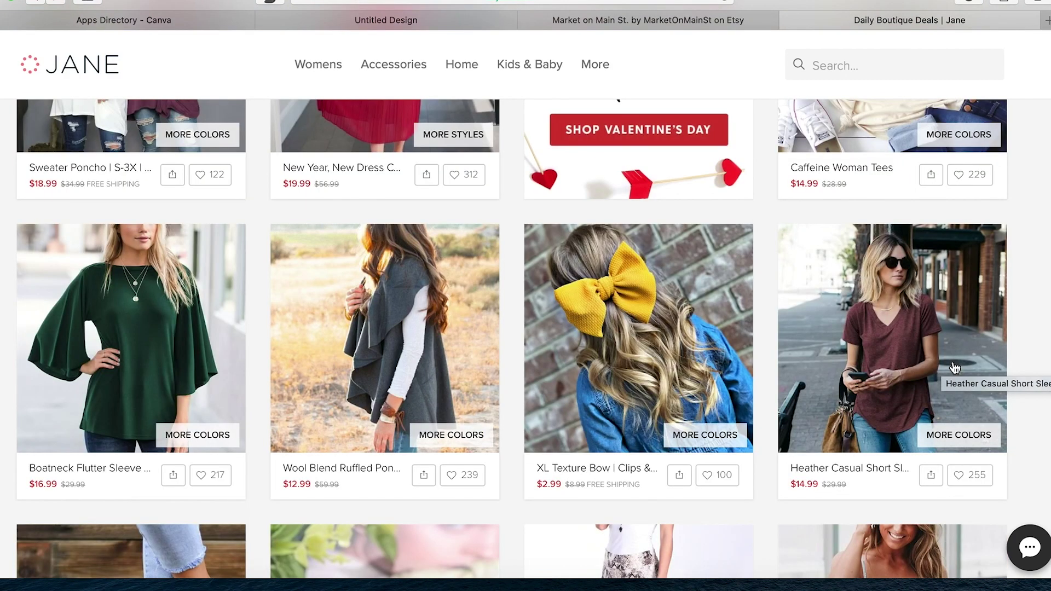
pyautogui.scroll(-4, 955, 368)
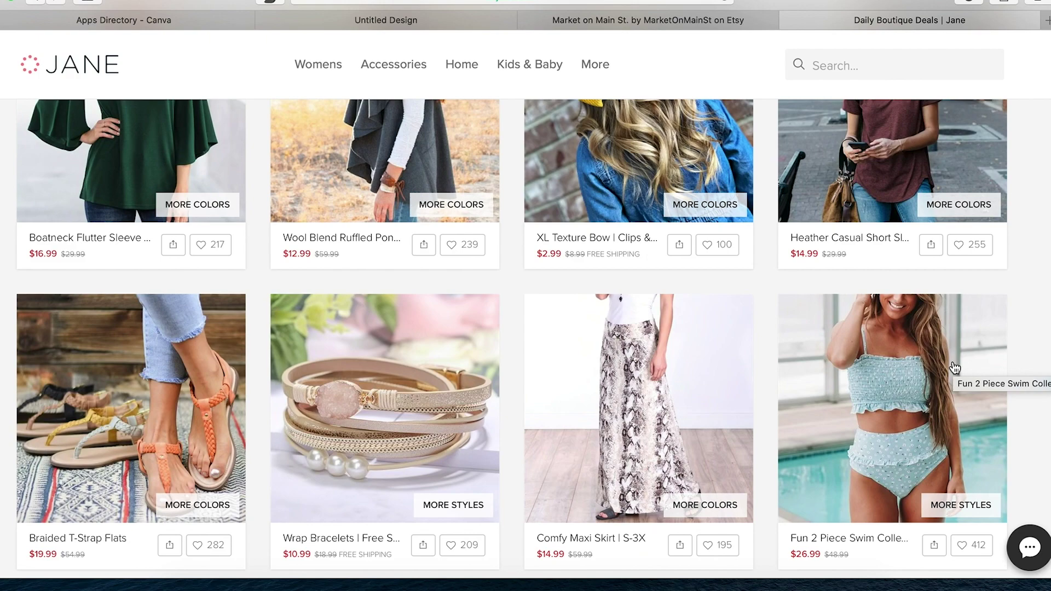
pyautogui.scroll(10, 955, 368)
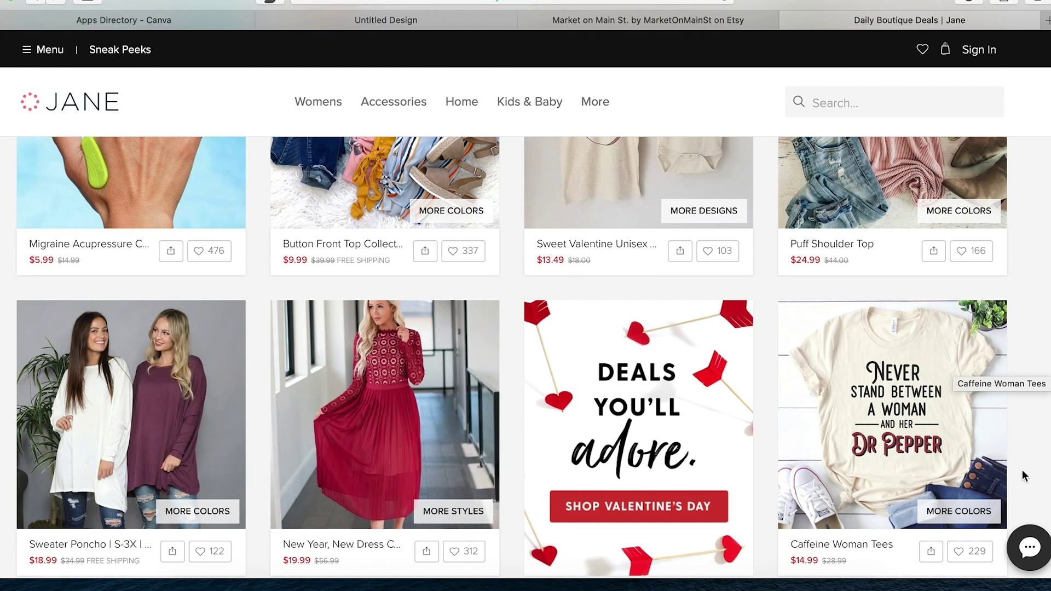
pyautogui.scroll(-1, 1029, 482)
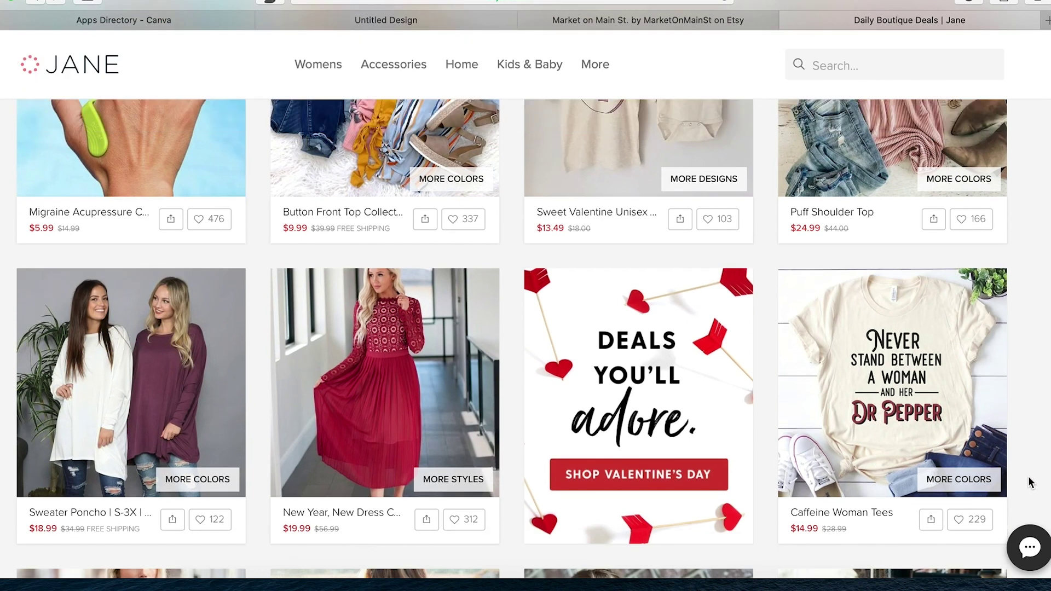